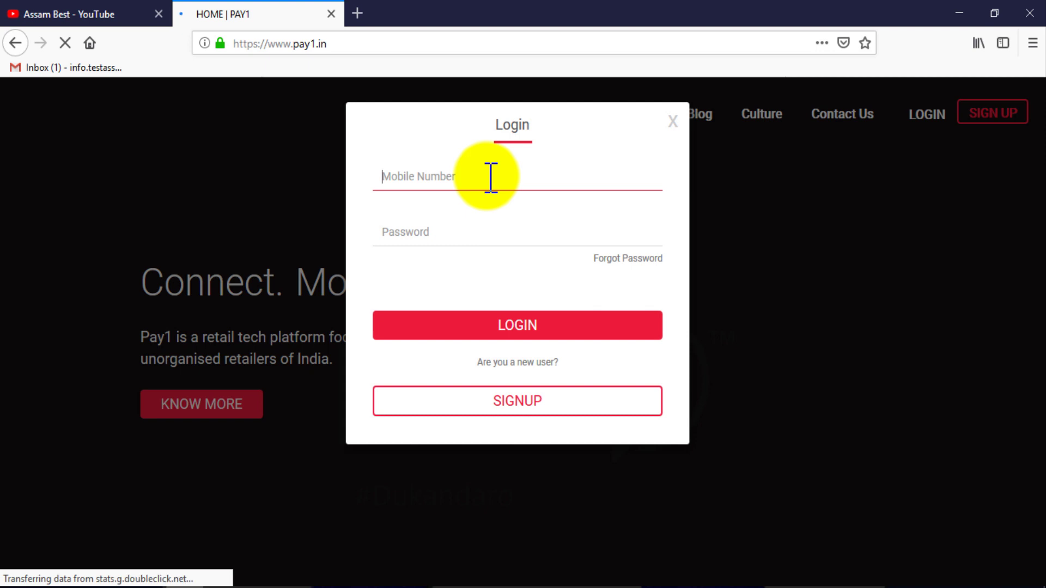
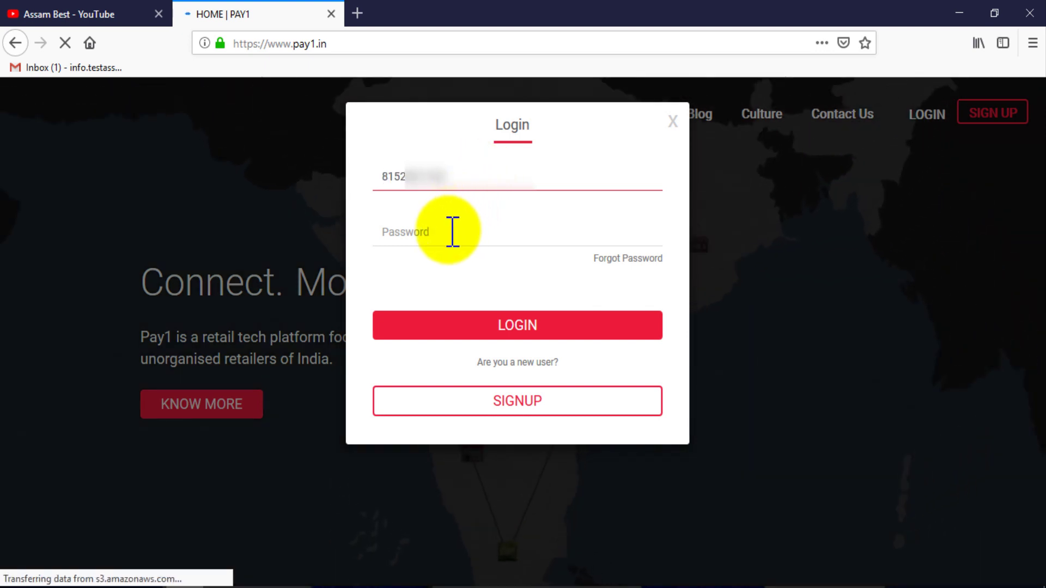
- Log in to Pay1 with the retailer's mobile number and password
click(446, 231)
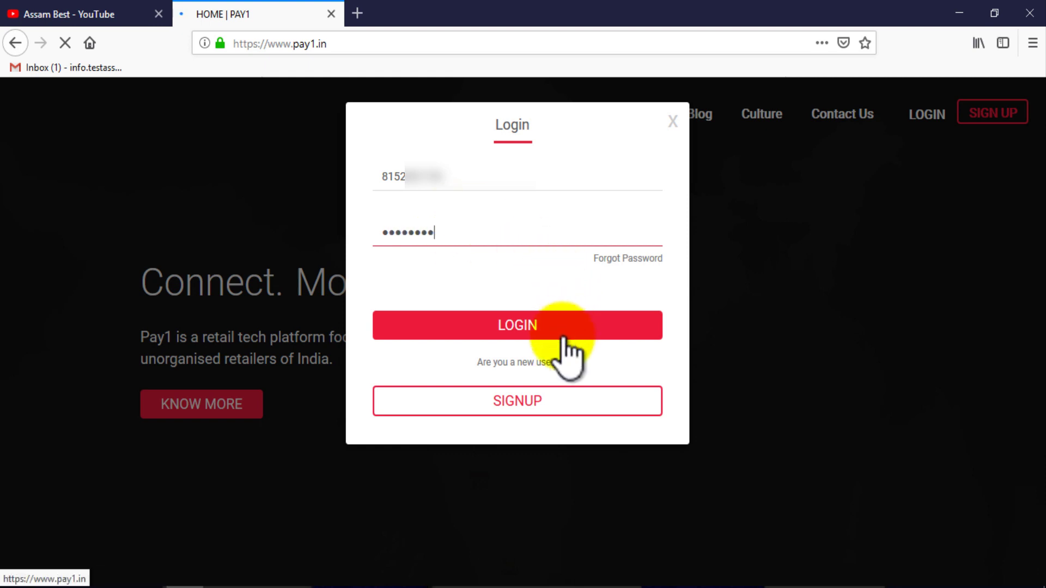
click(535, 331)
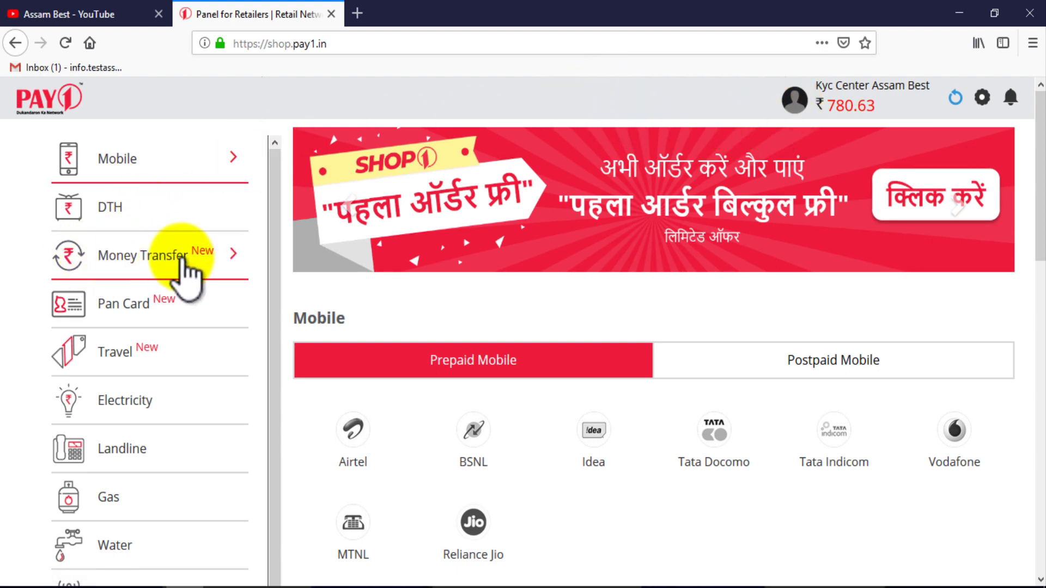
- Launch Money Transfer from the retailer panel and bring up the DMT Webapp Send Money page
click(147, 261)
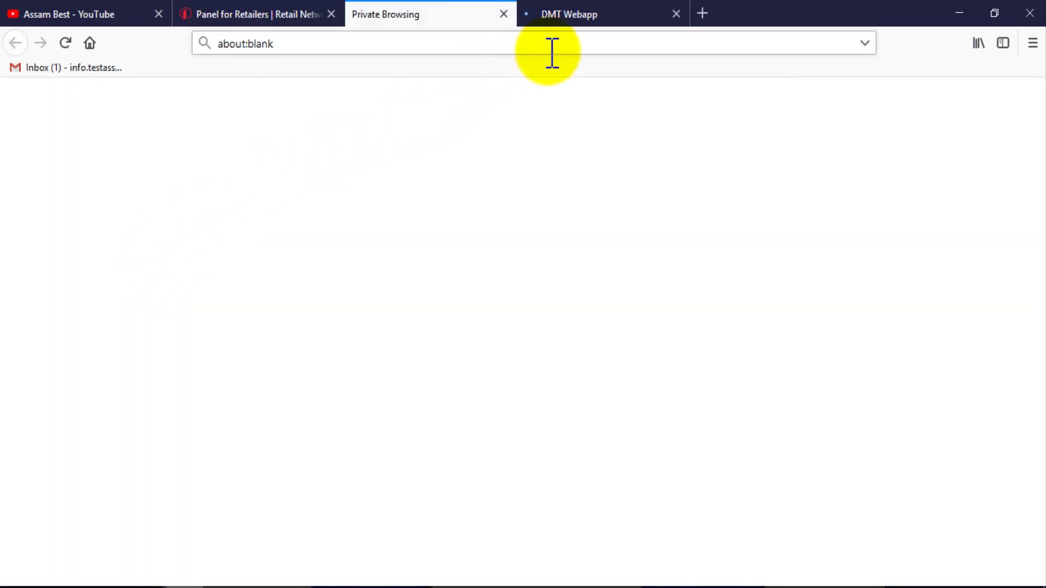
click(503, 14)
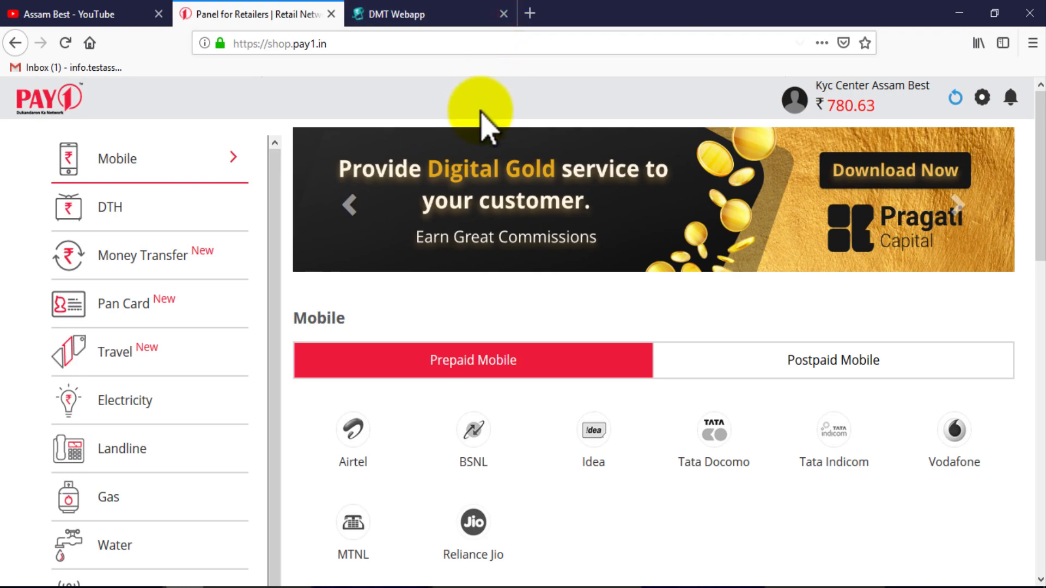
key(ctrl+Tab)
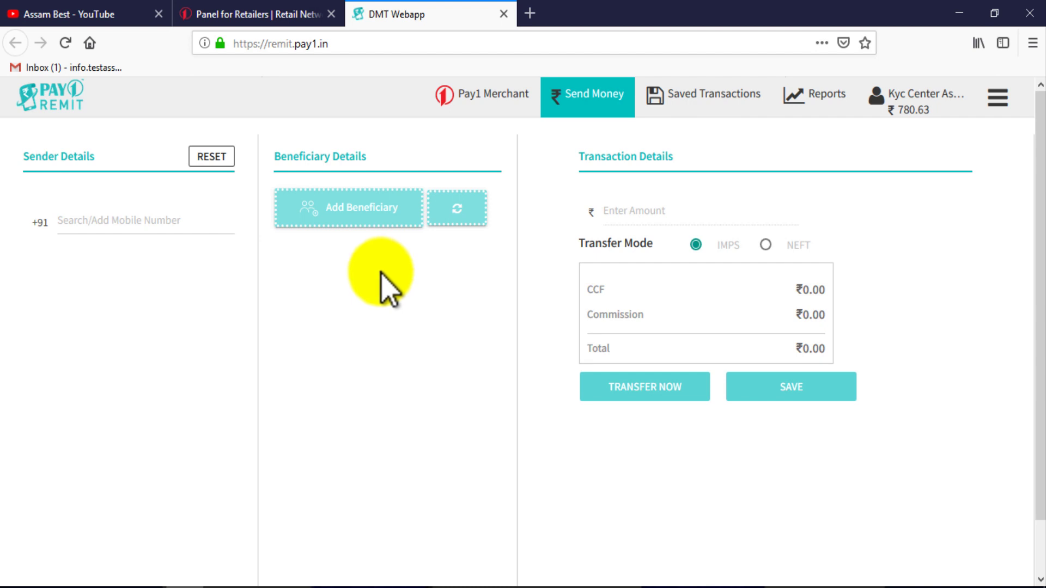
- Look up the sender's mobile number and add them as a new sender with their name
click(136, 226)
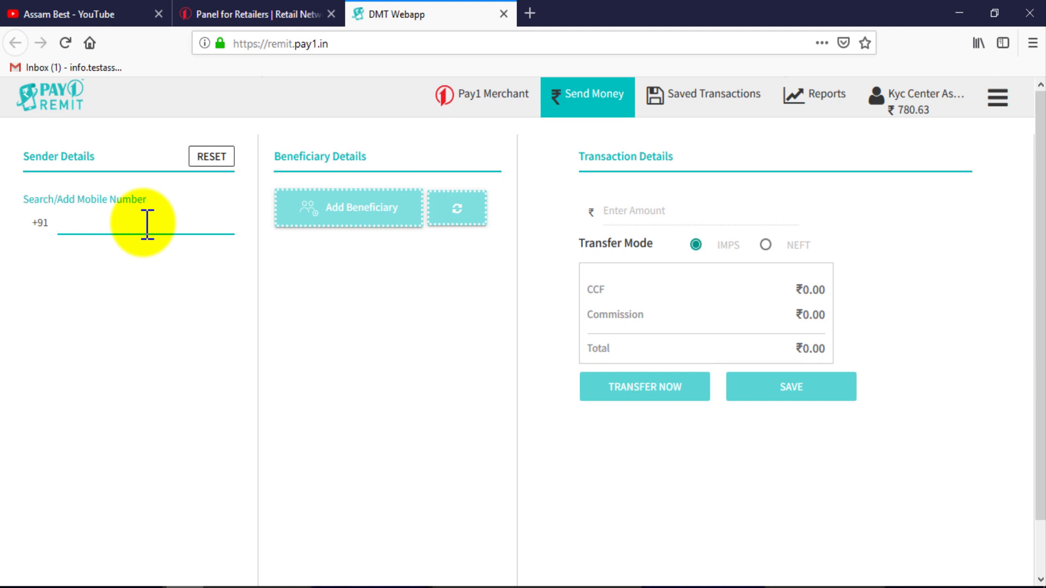
key(ctrl+v)
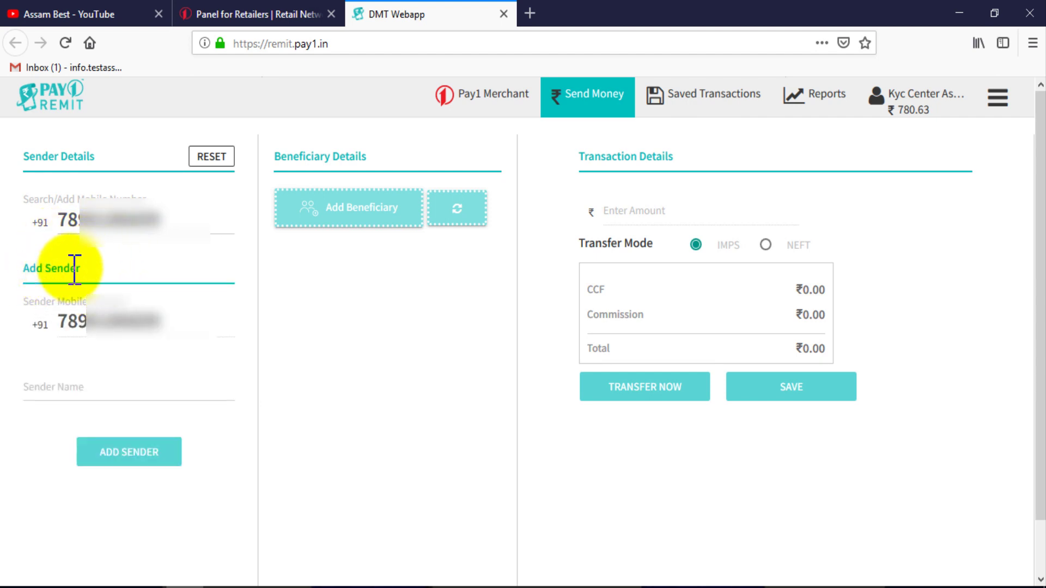
click(93, 321)
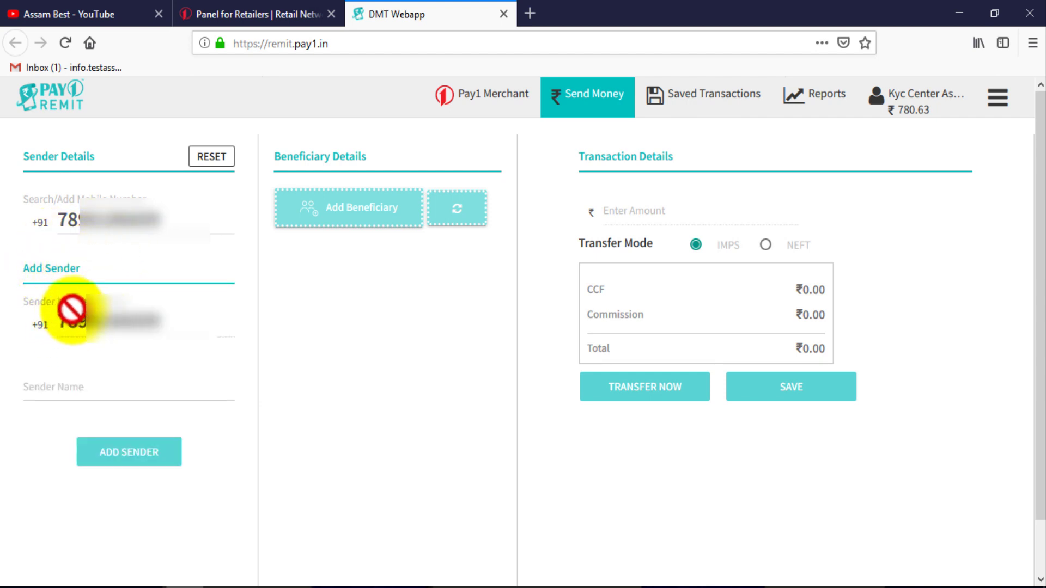
click(123, 385)
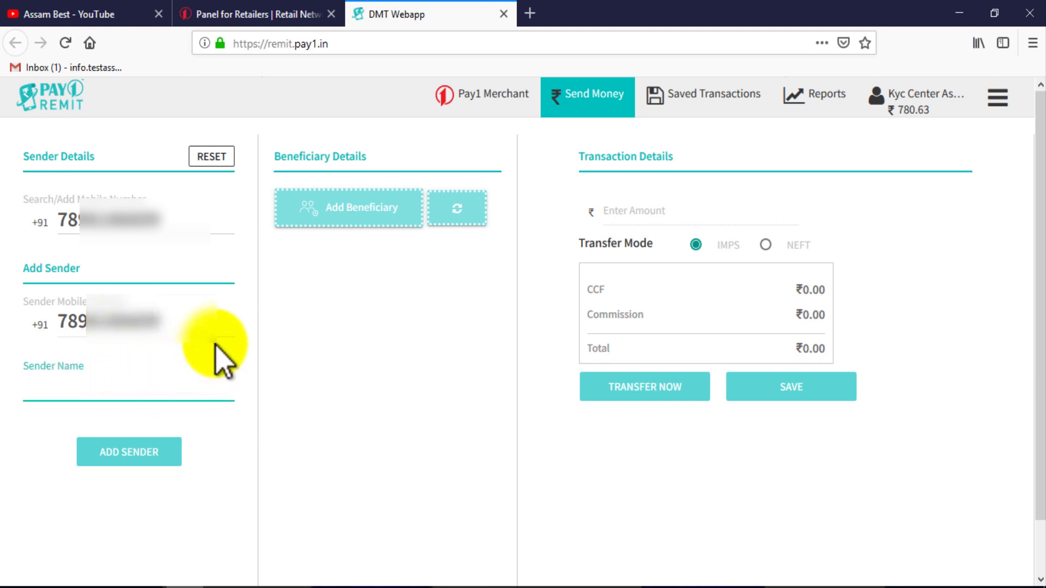
text(Assam)
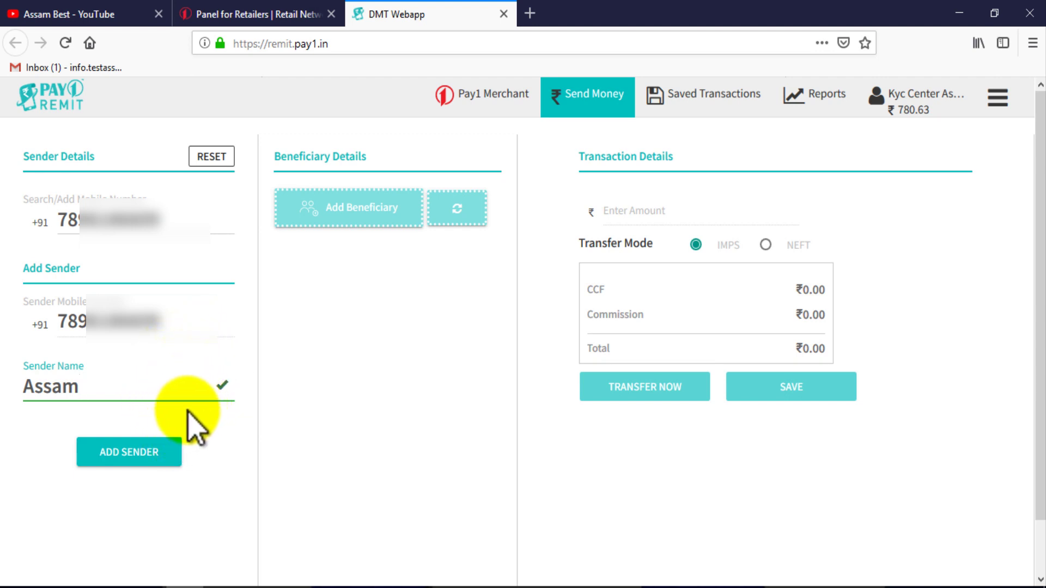
click(162, 452)
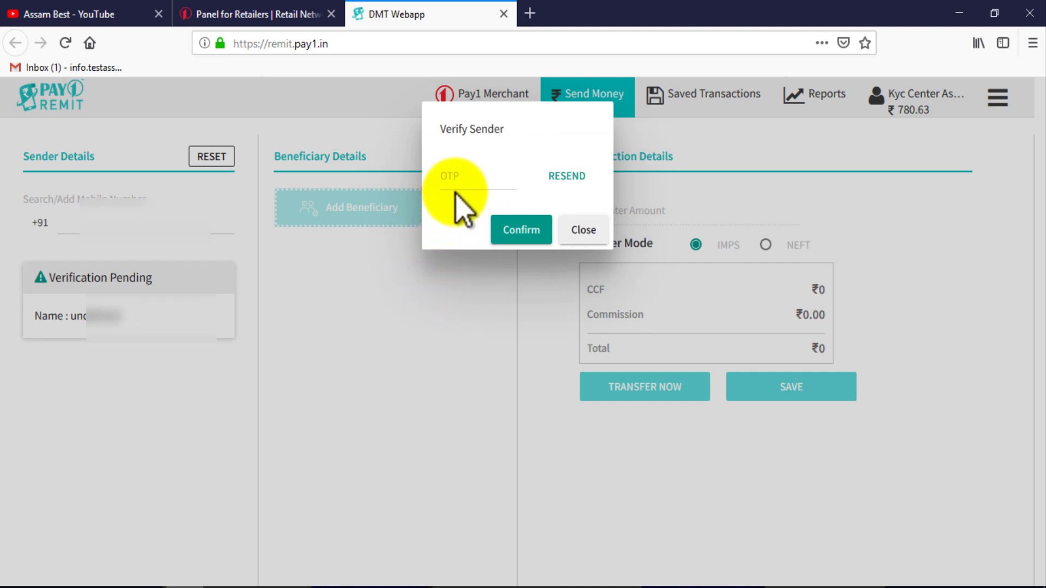
- Confirm the sender's one-time code and acknowledge the verification success alert
click(460, 181)
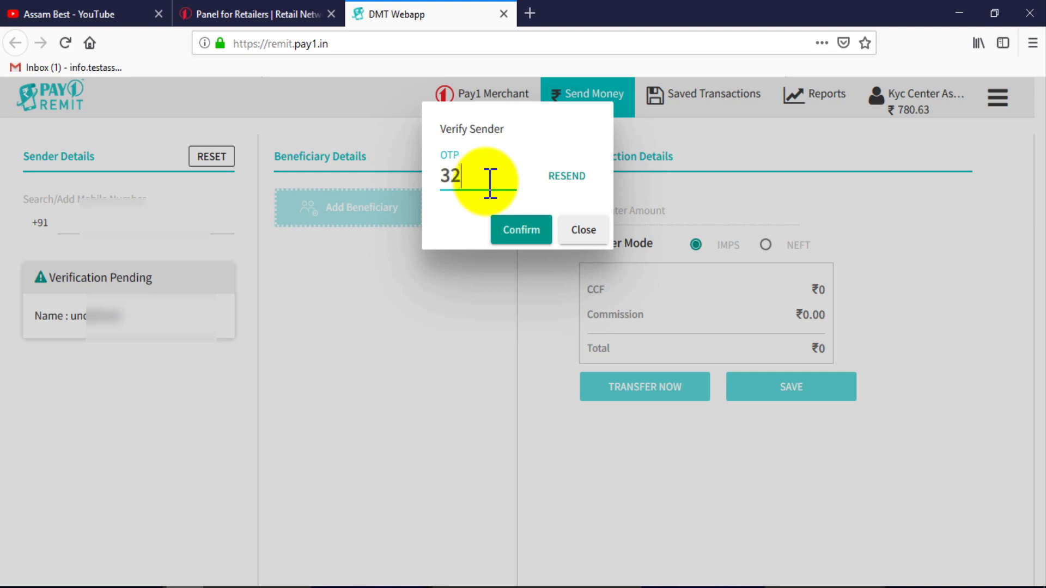
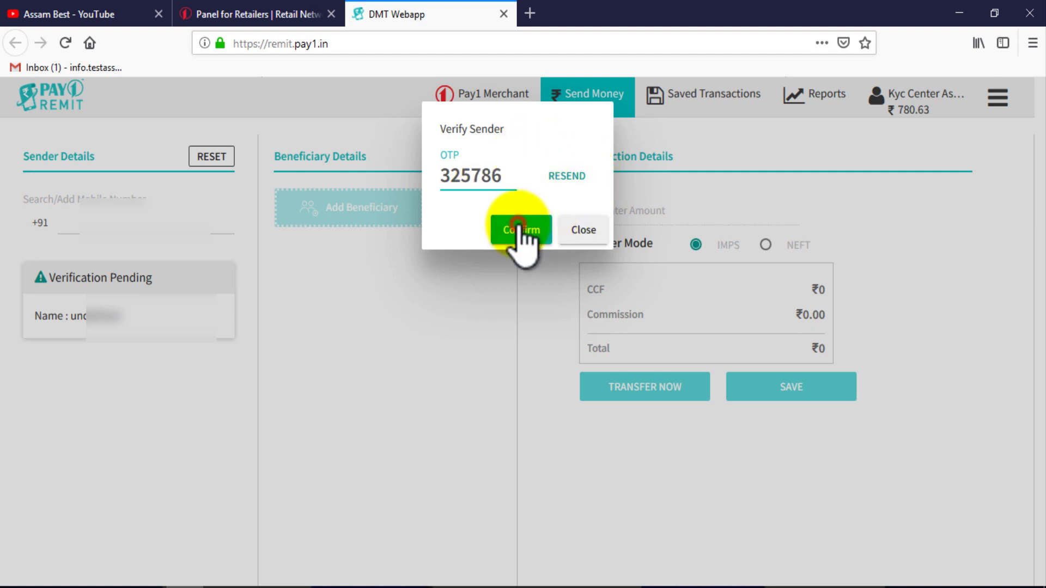
click(528, 231)
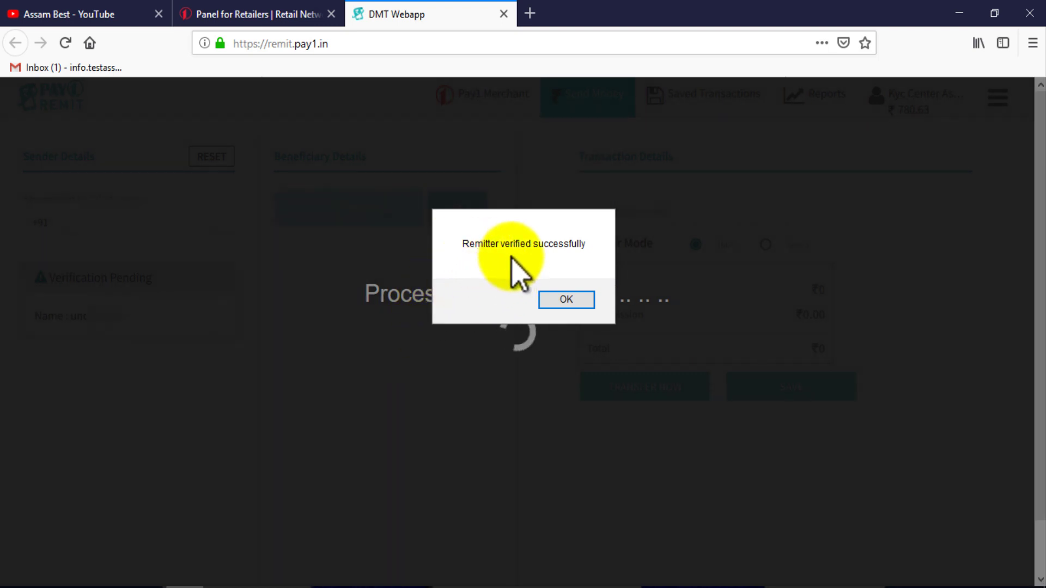
click(575, 297)
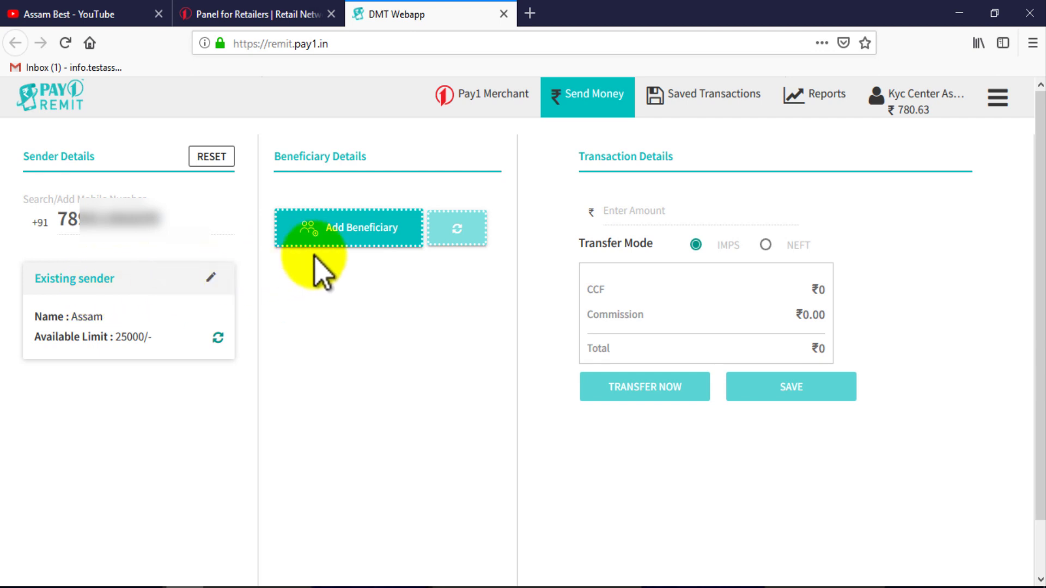
- Begin a new beneficiary and pick Punjab National Bank (PUNB) by searching 'punj'
click(362, 240)
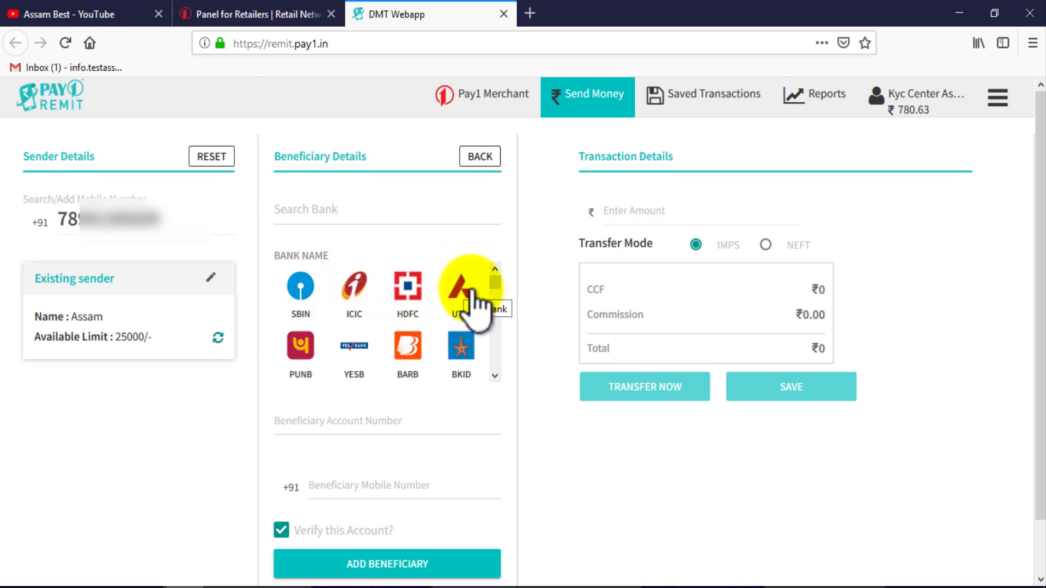
drag(490, 293, 460, 280)
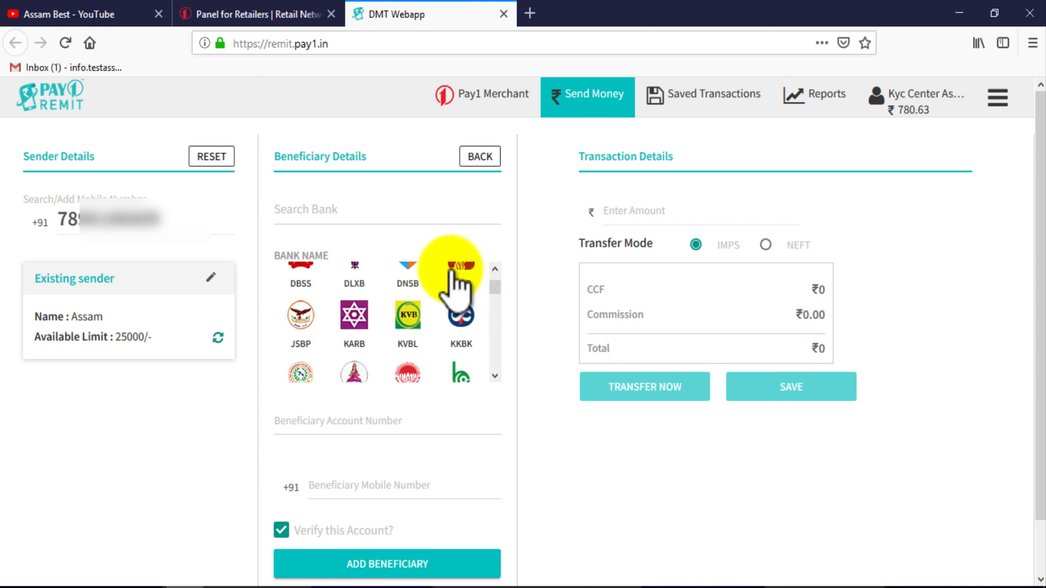
click(370, 212)
text(pun)
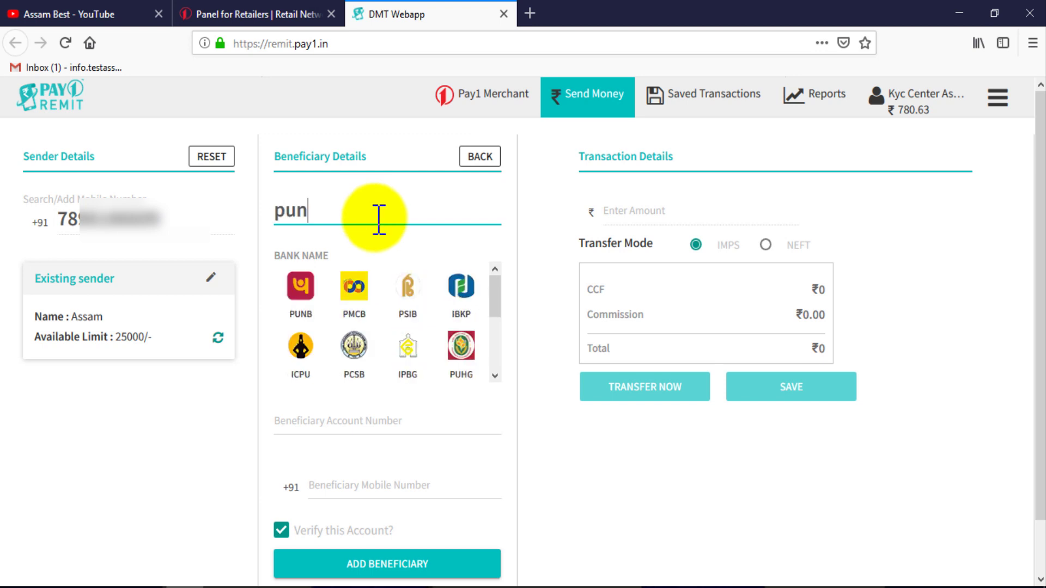
text(j)
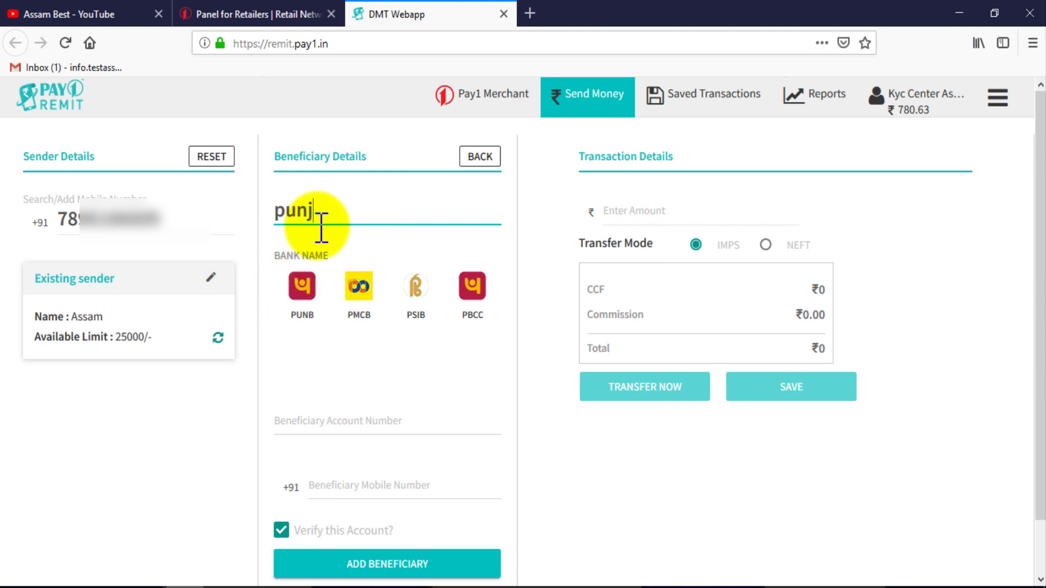
click(313, 307)
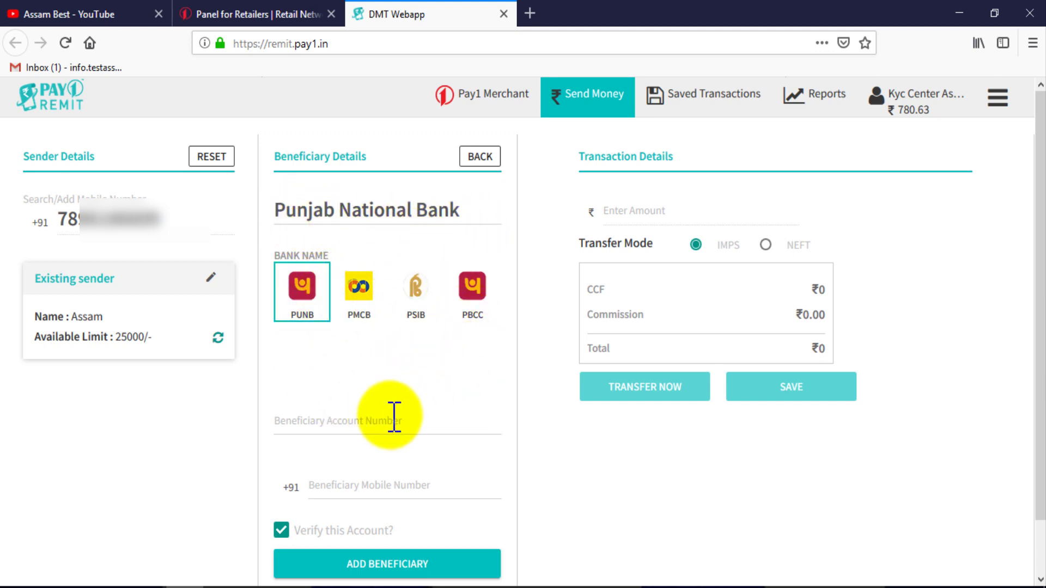
- Paste the beneficiary's account number, then move on to the beneficiary mobile number field
scroll(401, 427, down, 1)
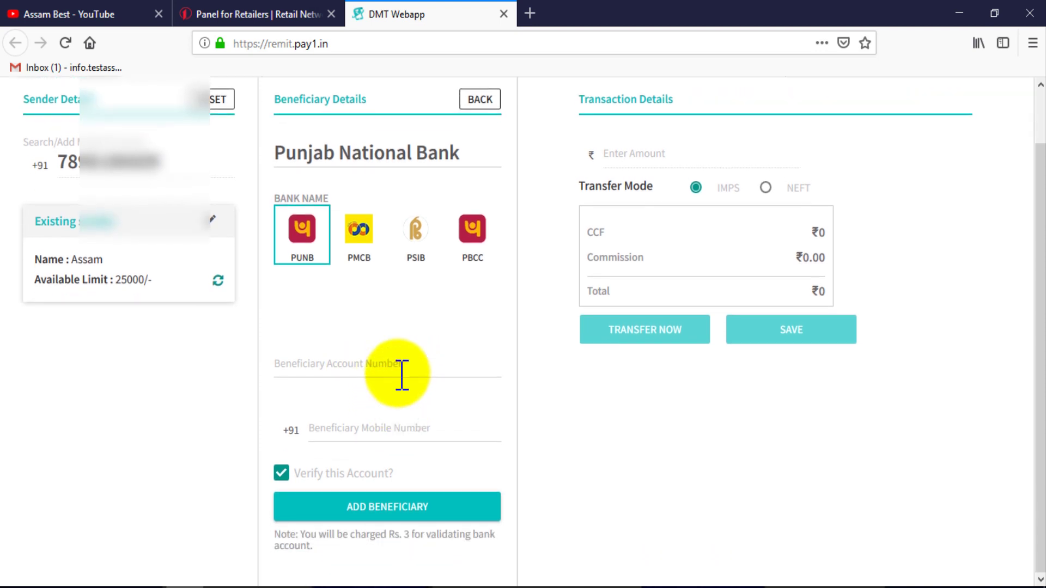
click(398, 371)
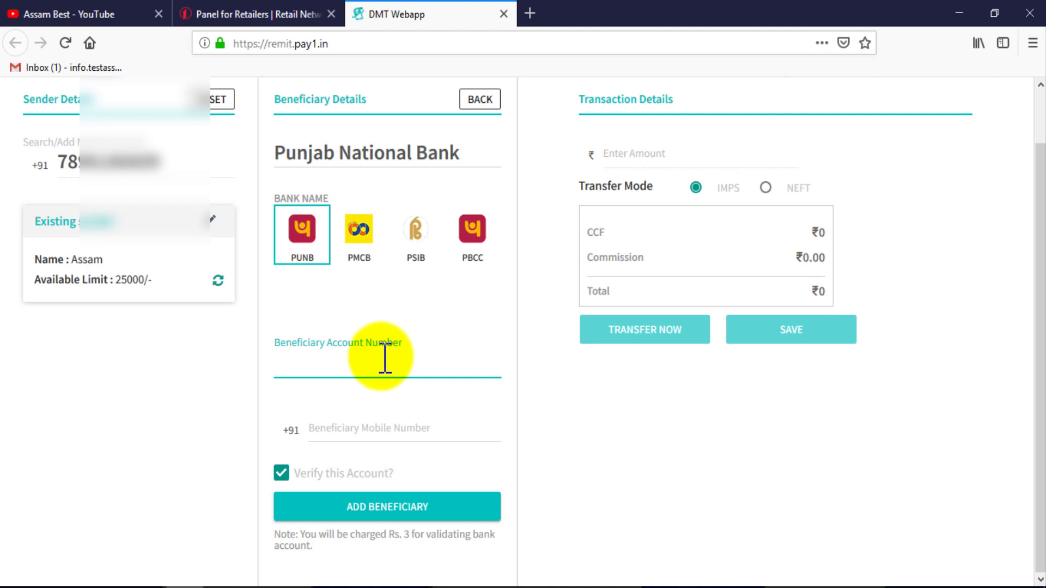
click(385, 358)
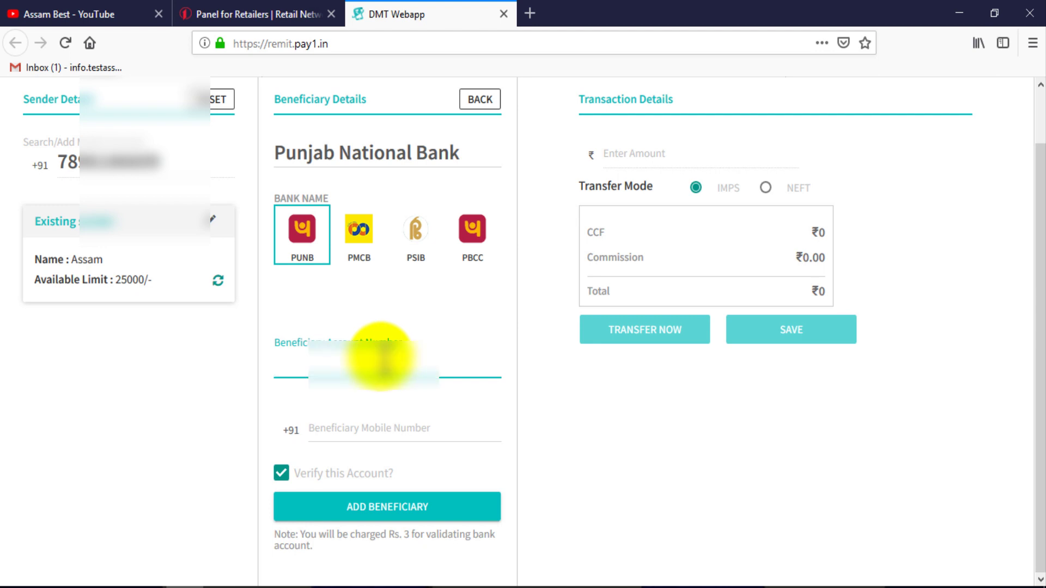
key(ctrl+v)
click(381, 432)
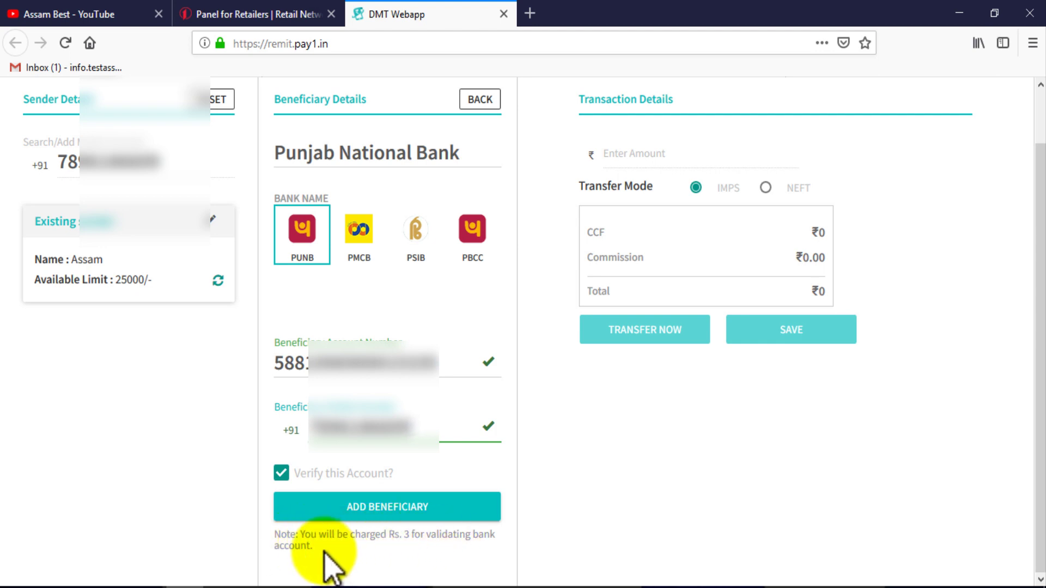
- Untick 'Verify this Account?' and enter the beneficiary's name in the new name field
click(282, 473)
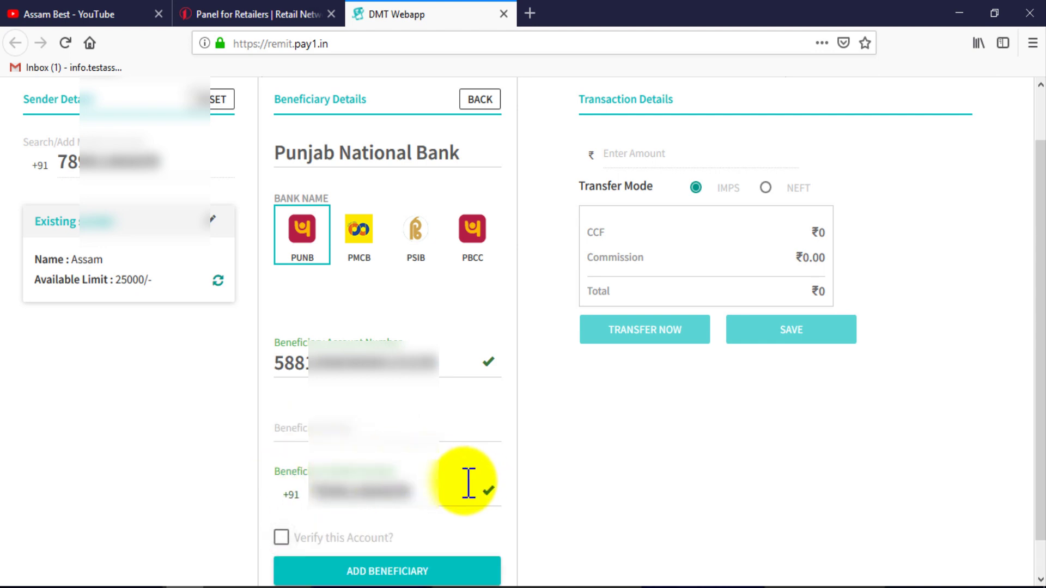
click(321, 426)
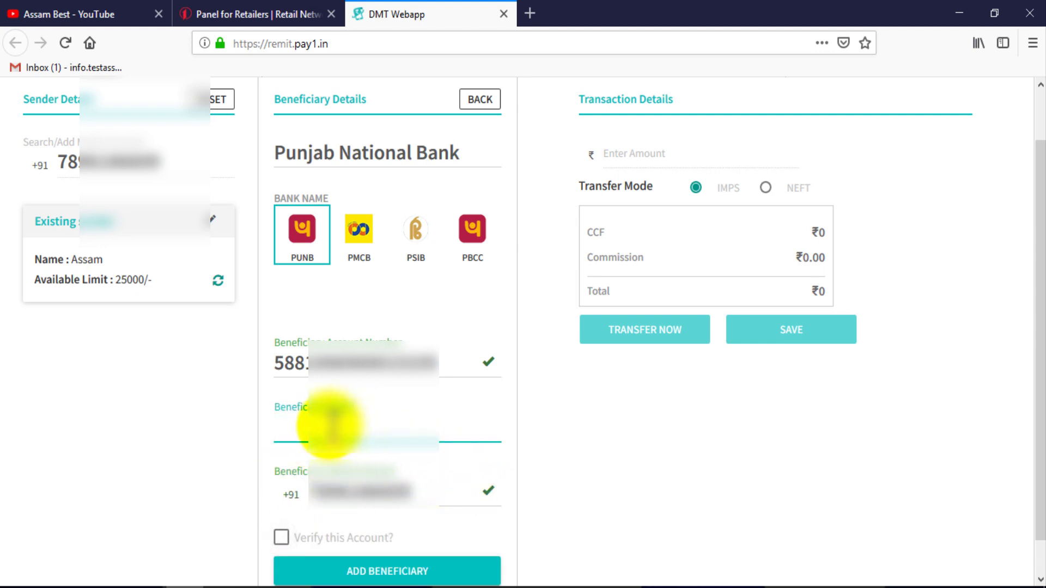
drag(275, 362, 467, 371)
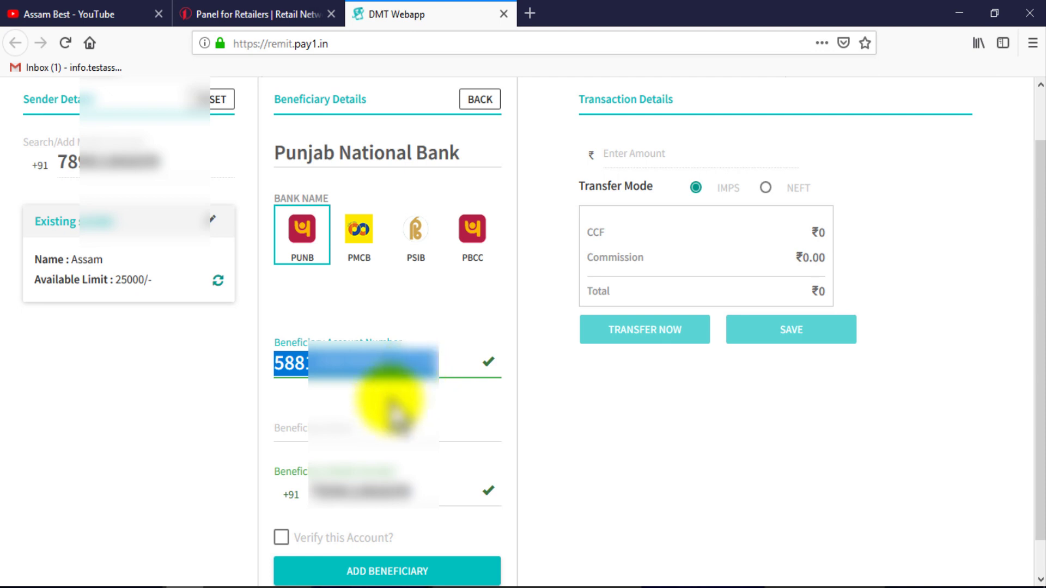
click(343, 423)
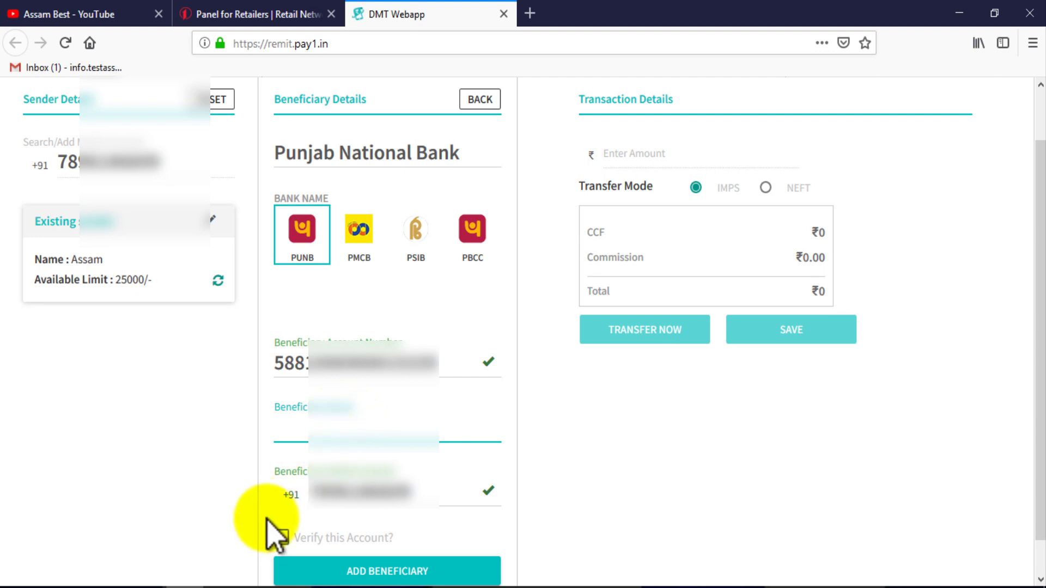
click(282, 538)
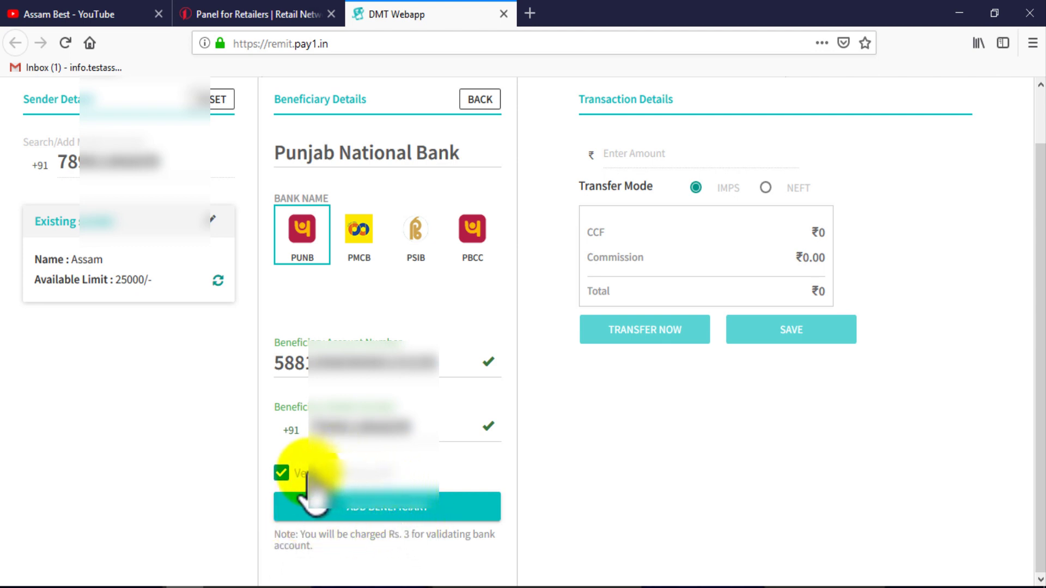
click(282, 472)
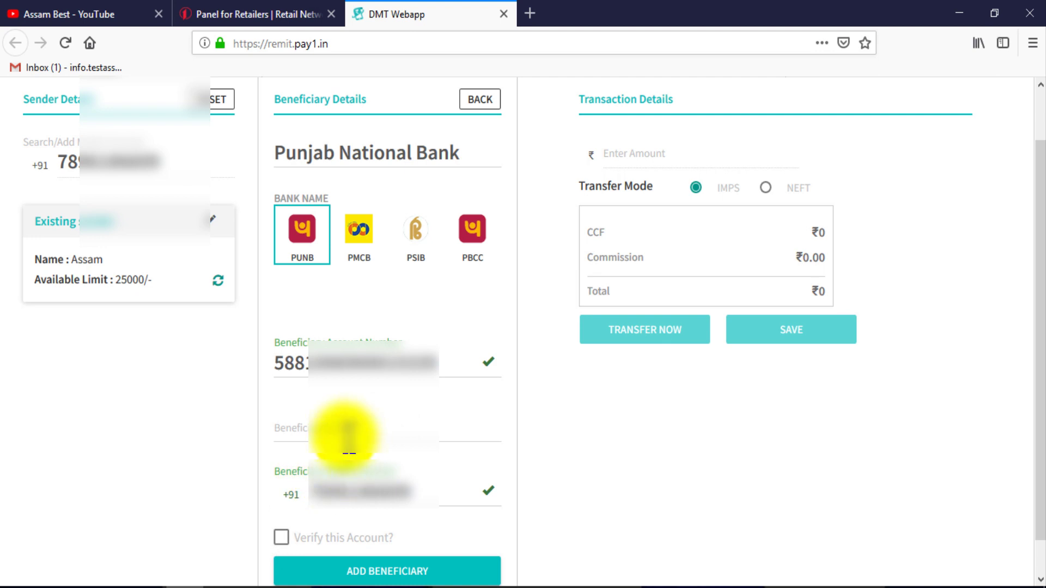
click(344, 429)
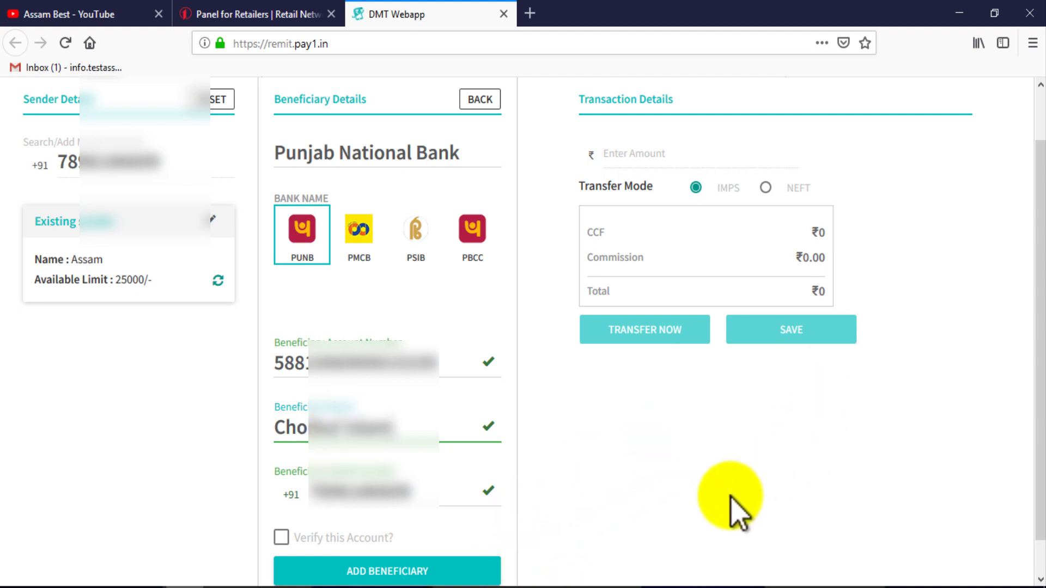
- Save the Punjab National Bank beneficiary and dismiss the 'Beneficiary added successfully' alert
click(406, 567)
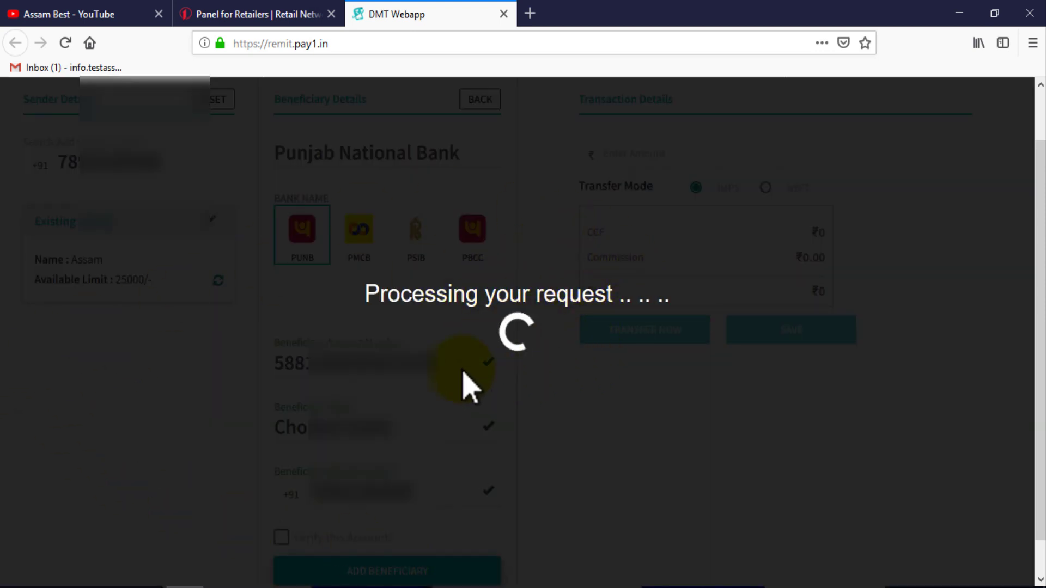
drag(460, 243, 591, 246)
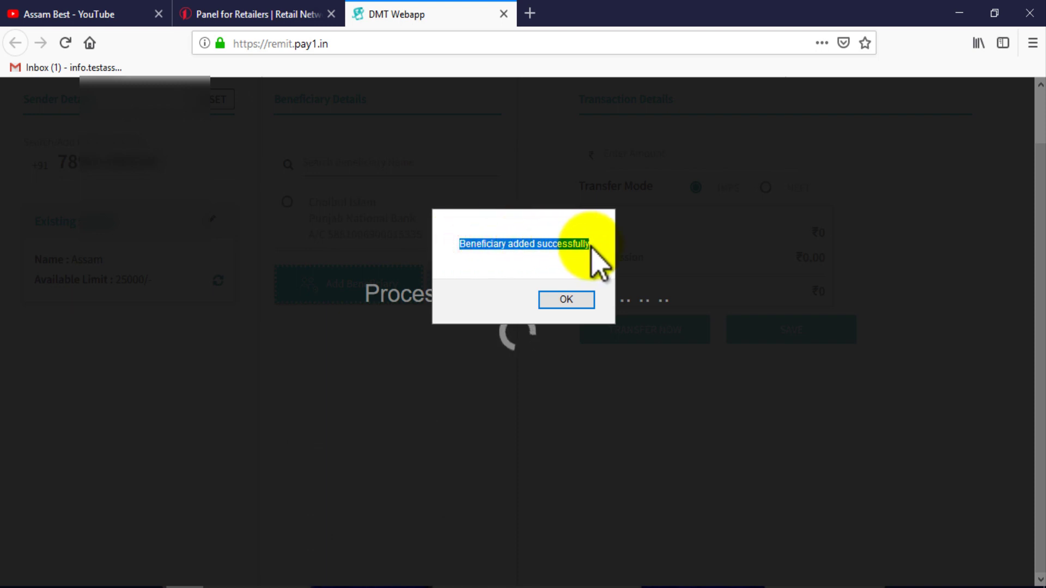
click(572, 300)
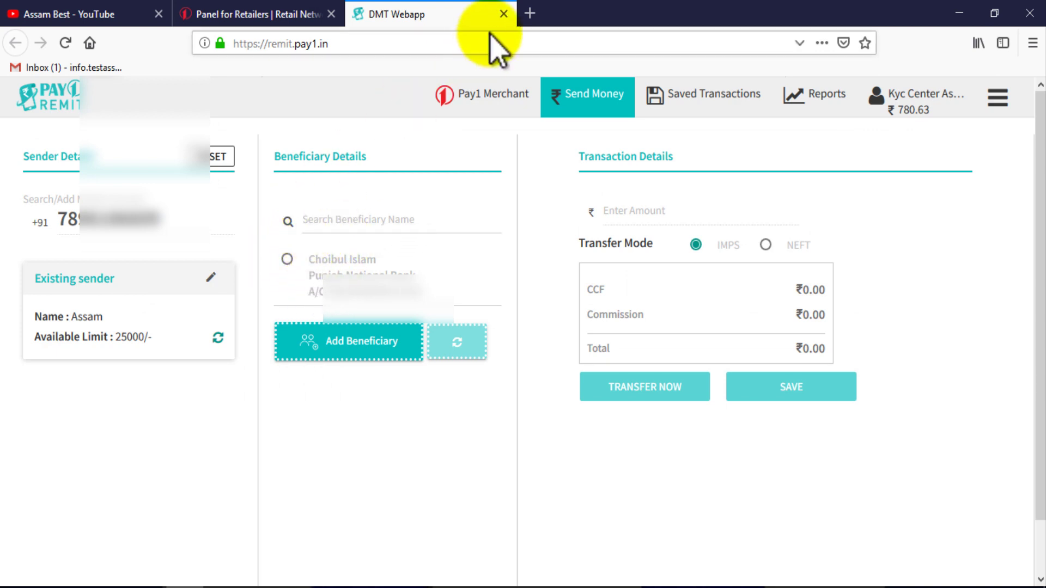
- Close the old DMT Webapp tab and relaunch Money Transfer for a fresh Send Money page
click(504, 13)
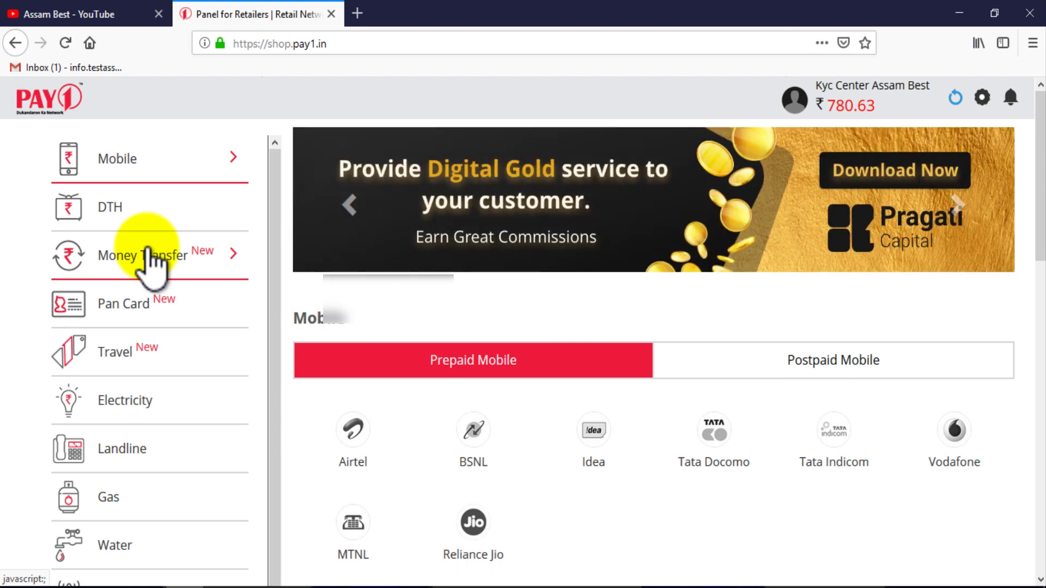
click(152, 256)
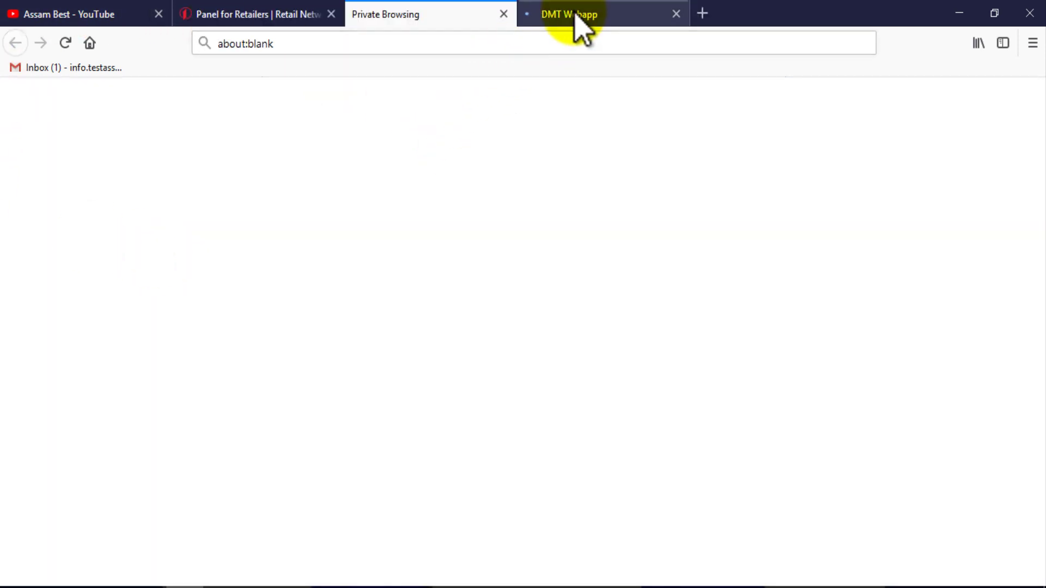
click(572, 13)
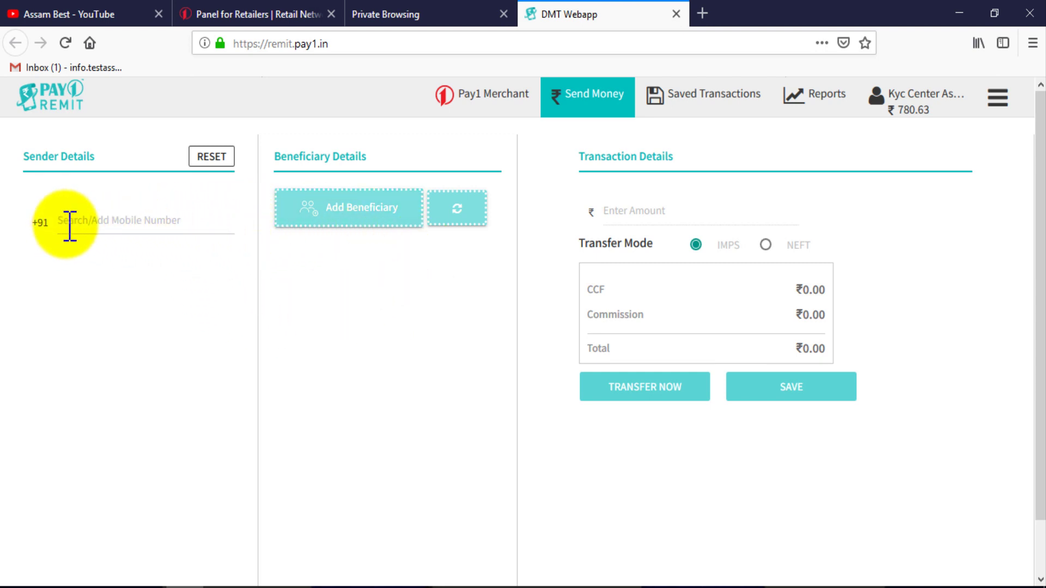
click(100, 224)
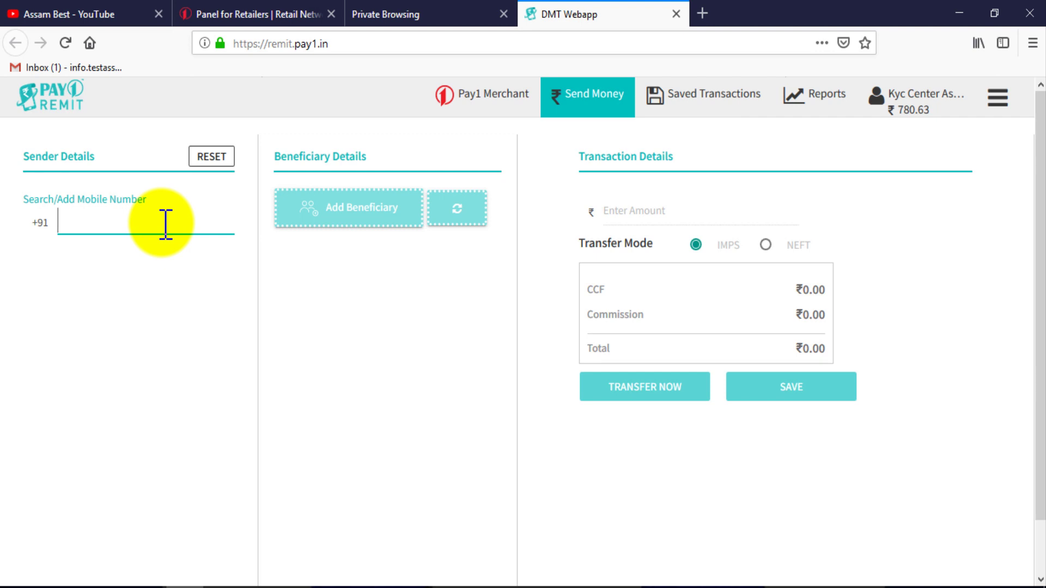
- Paste the sender's mobile number to reload their 25000 limit and saved PNB beneficiary
key(ctrl+v)
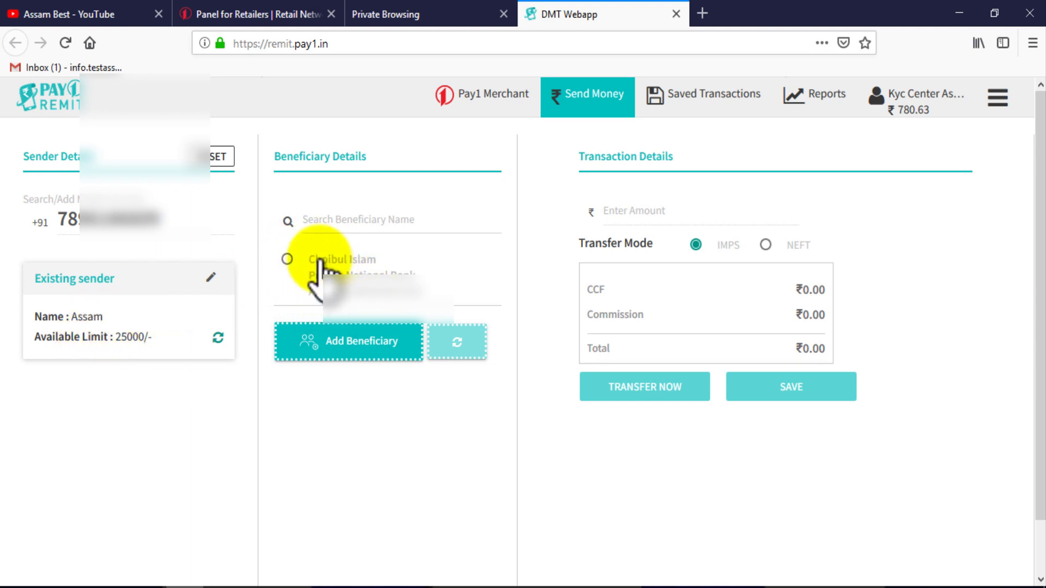
drag(310, 259, 434, 302)
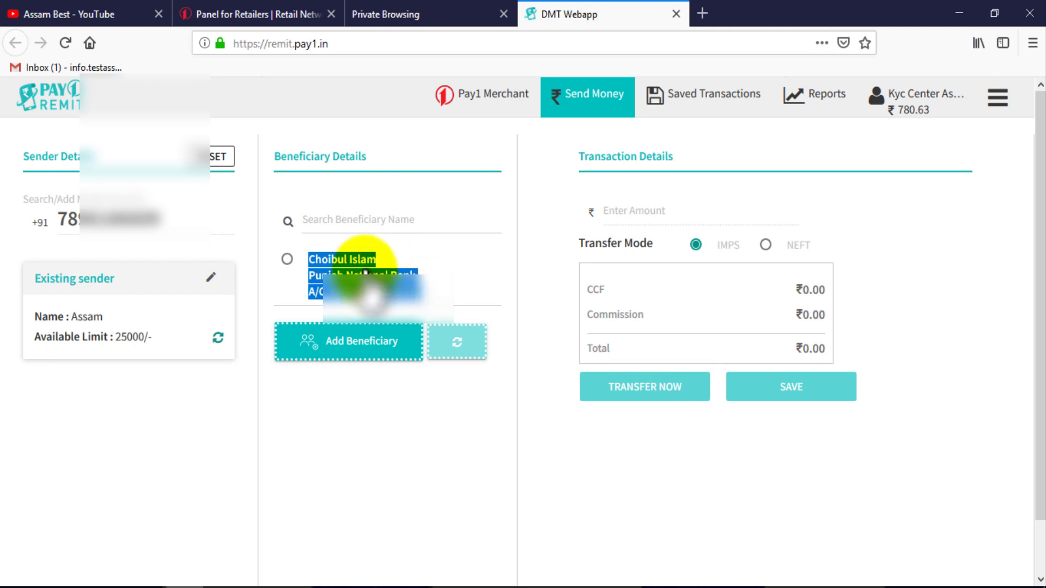
click(288, 262)
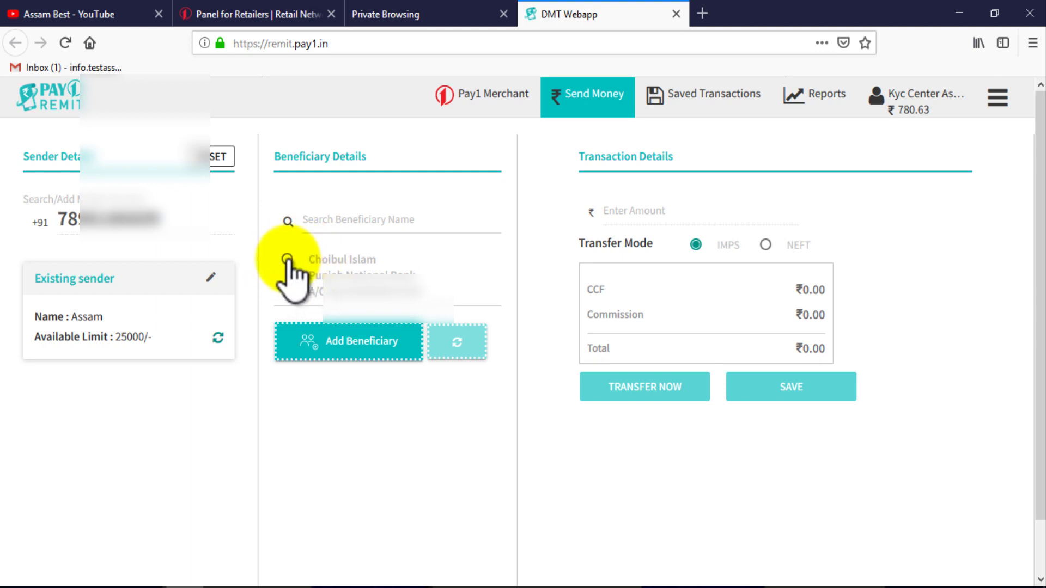
- Select the Punjab National Bank beneficiary and enter a transfer amount of 500
click(286, 259)
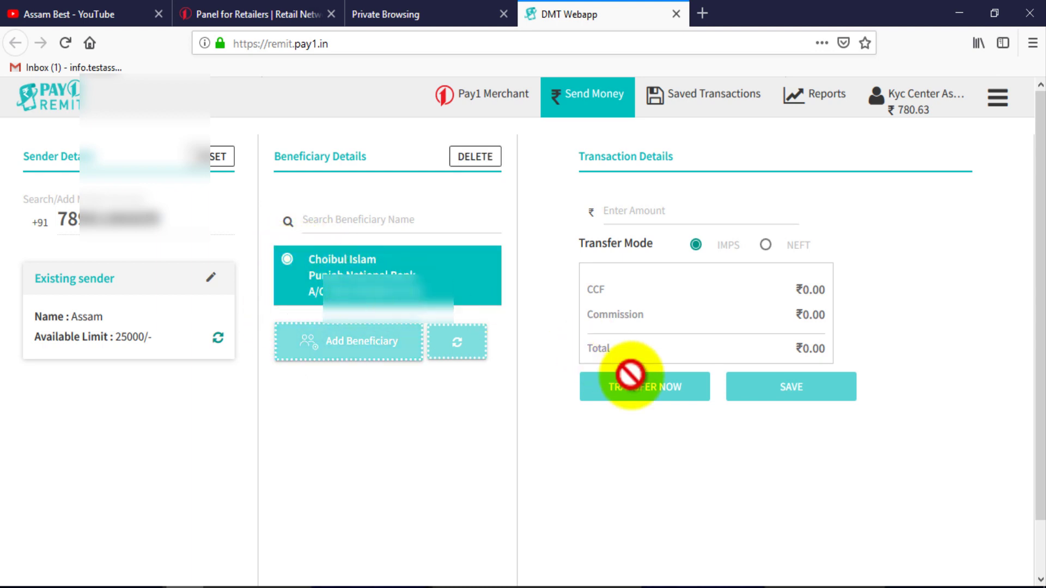
click(650, 208)
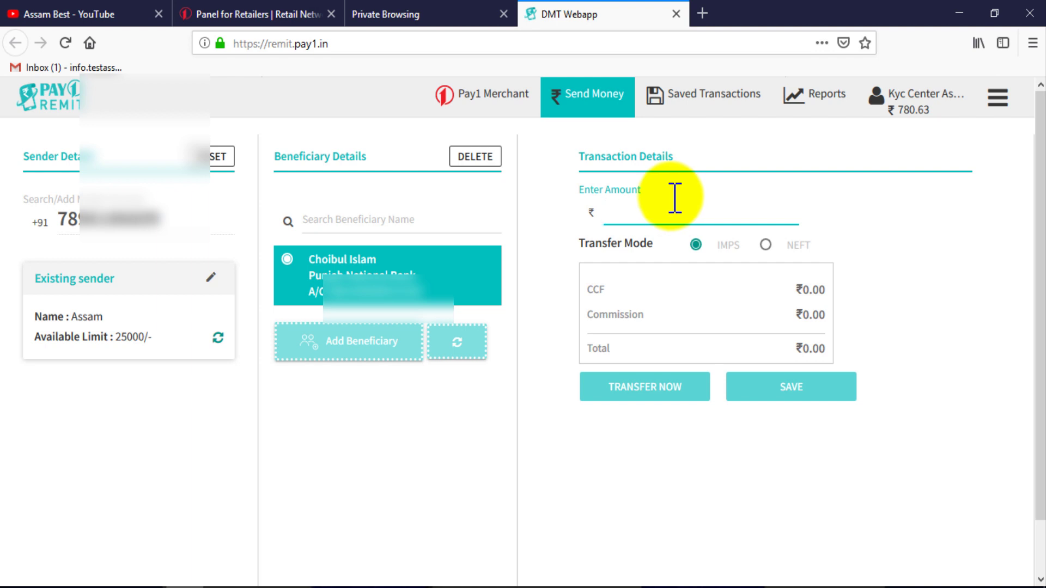
text(500)
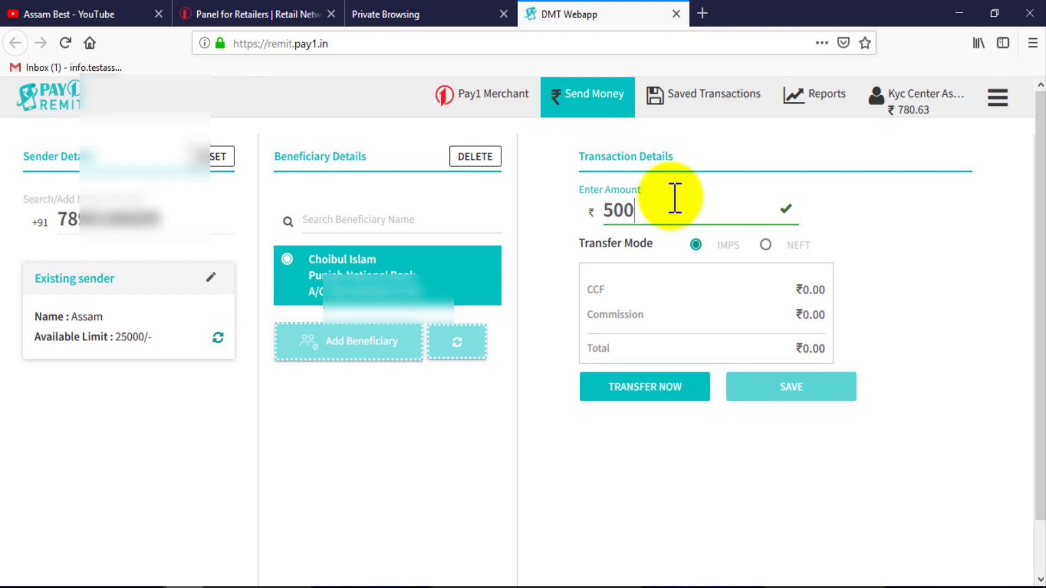
- Check the 500 amount and ₹10.00 CCF charge, then submit the IMPS transfer
double_click(618, 211)
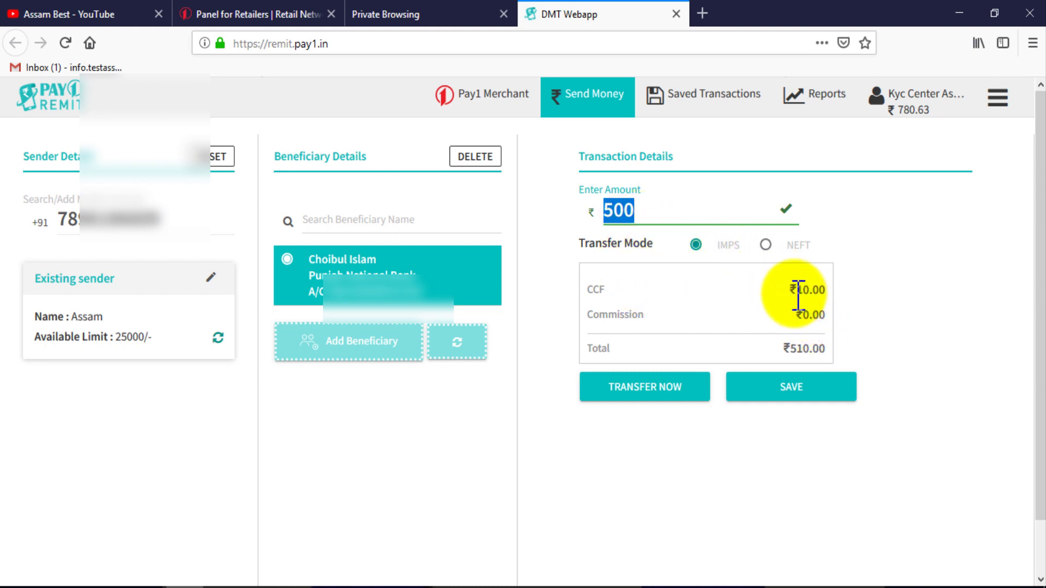
drag(790, 290, 811, 294)
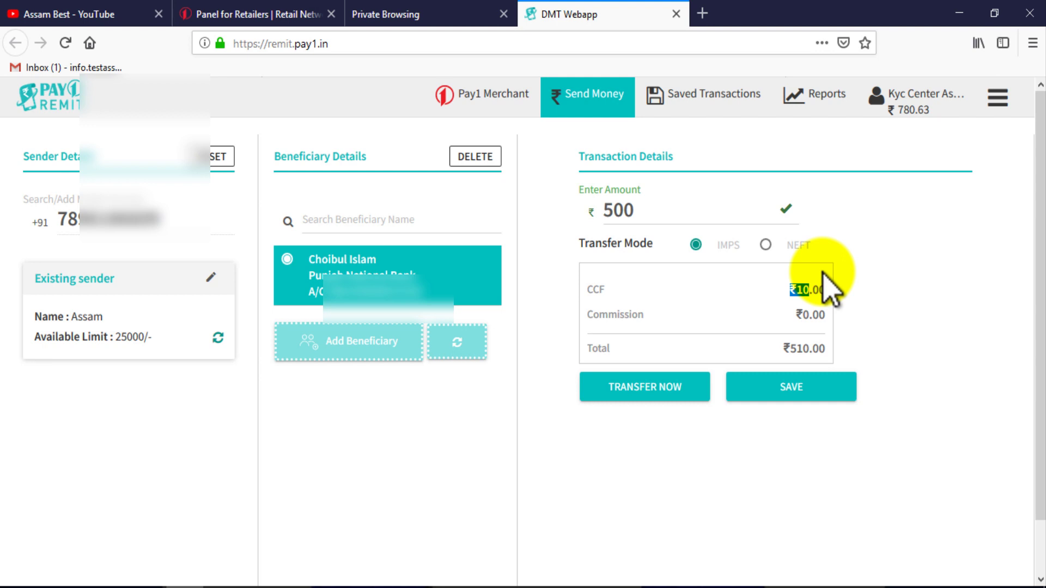
click(823, 271)
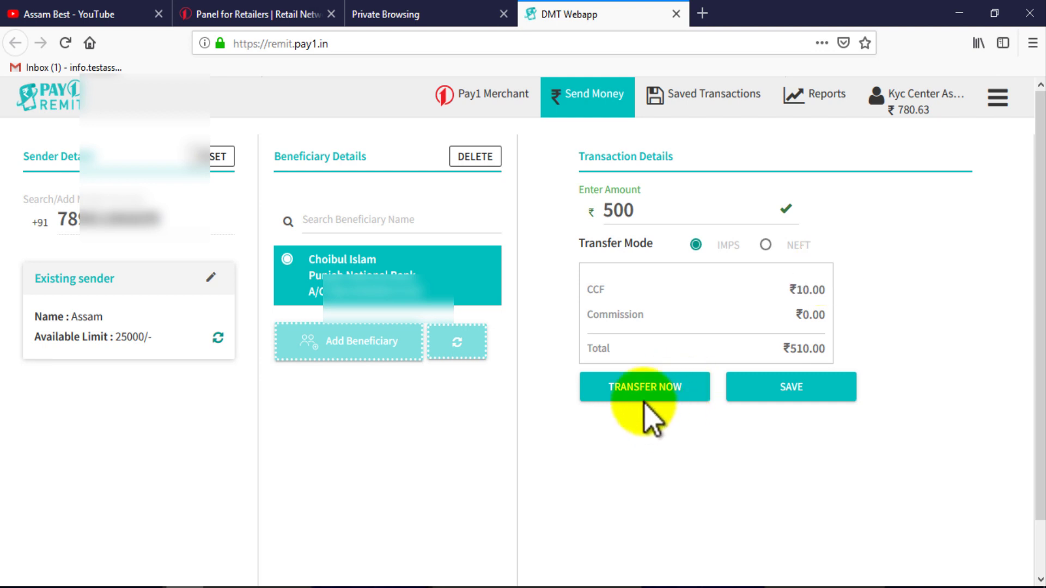
click(660, 387)
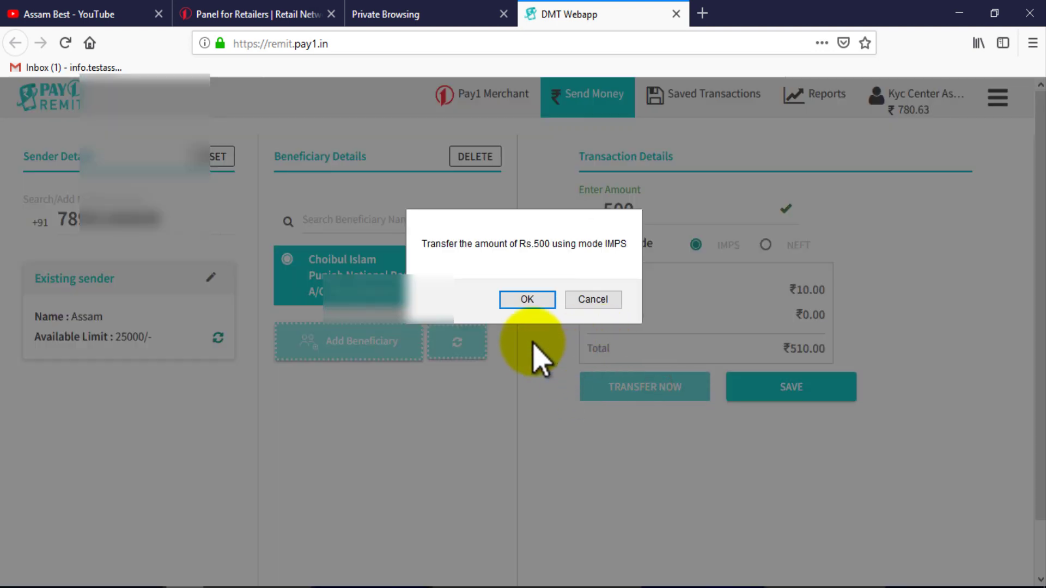
- Confirm the ₹500 IMPS transfer and check the ₹10.00 CCF and ₹510.00 total
click(526, 300)
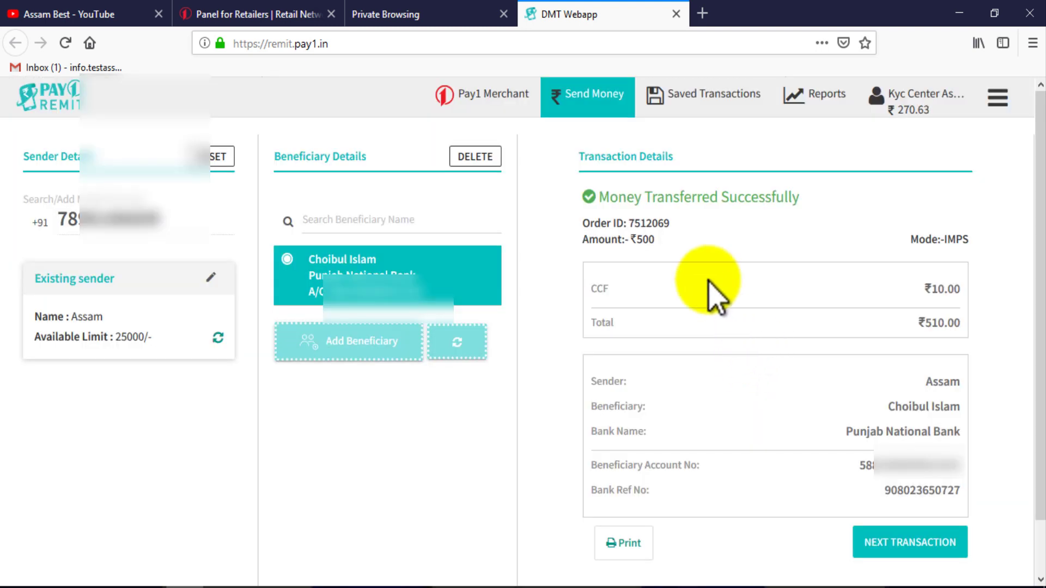
click(588, 196)
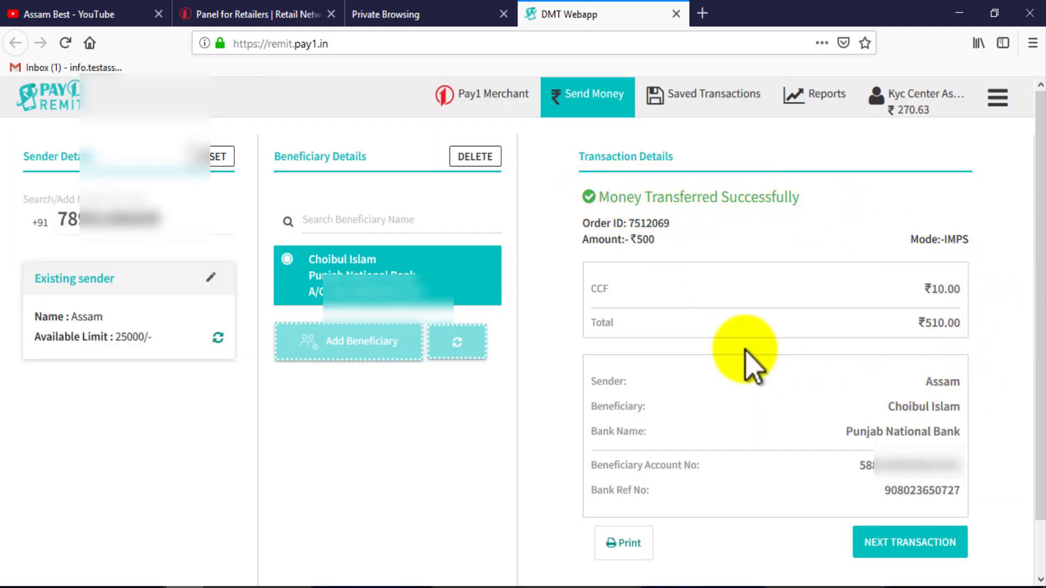
drag(930, 289, 956, 290)
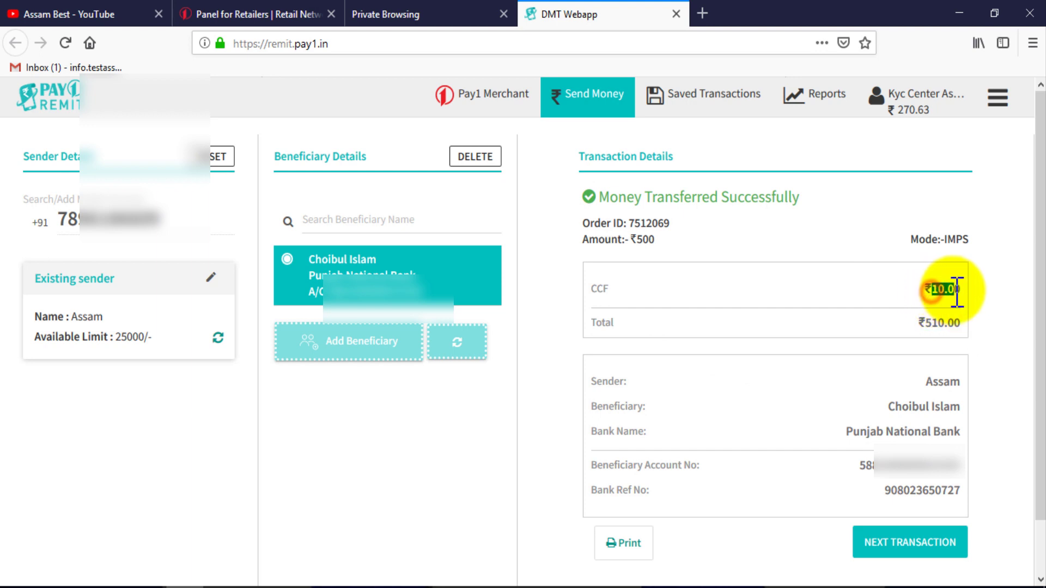
drag(917, 323, 946, 325)
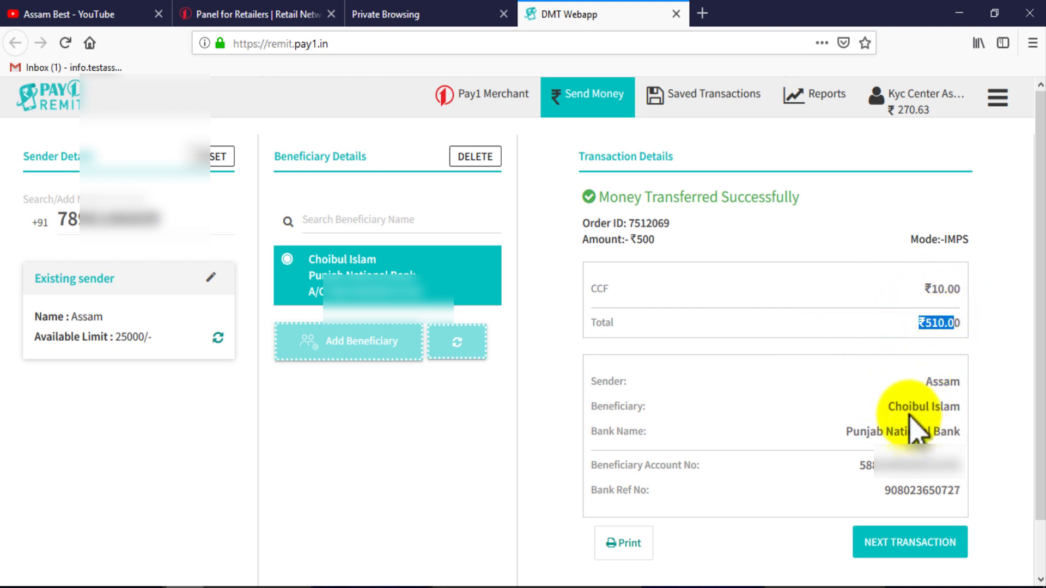
click(900, 110)
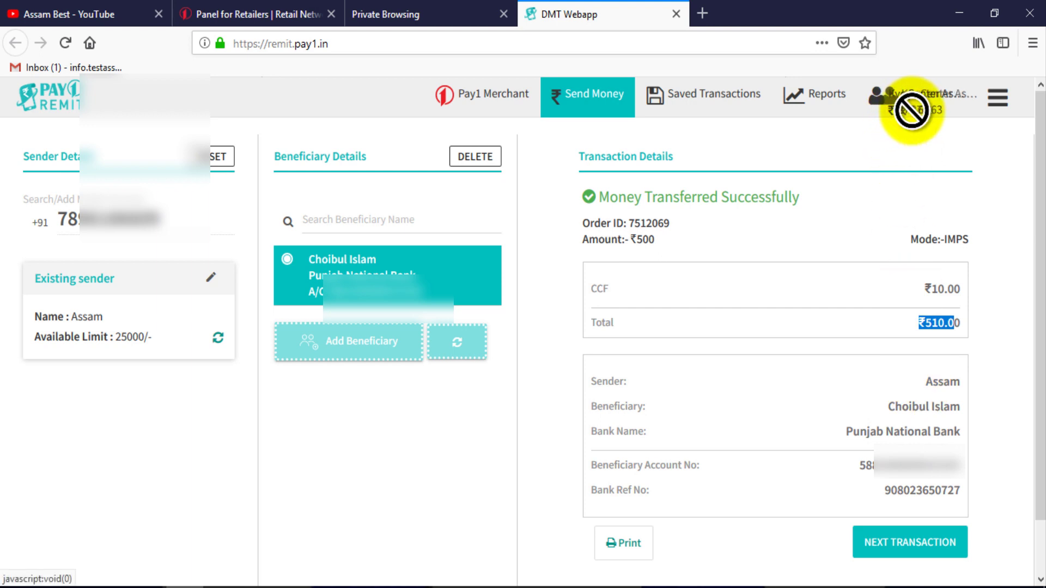
- Review the summary's sender, beneficiary, bank name, account number and bank reference rows
triple_click(956, 384)
drag(874, 407, 969, 427)
click(948, 431)
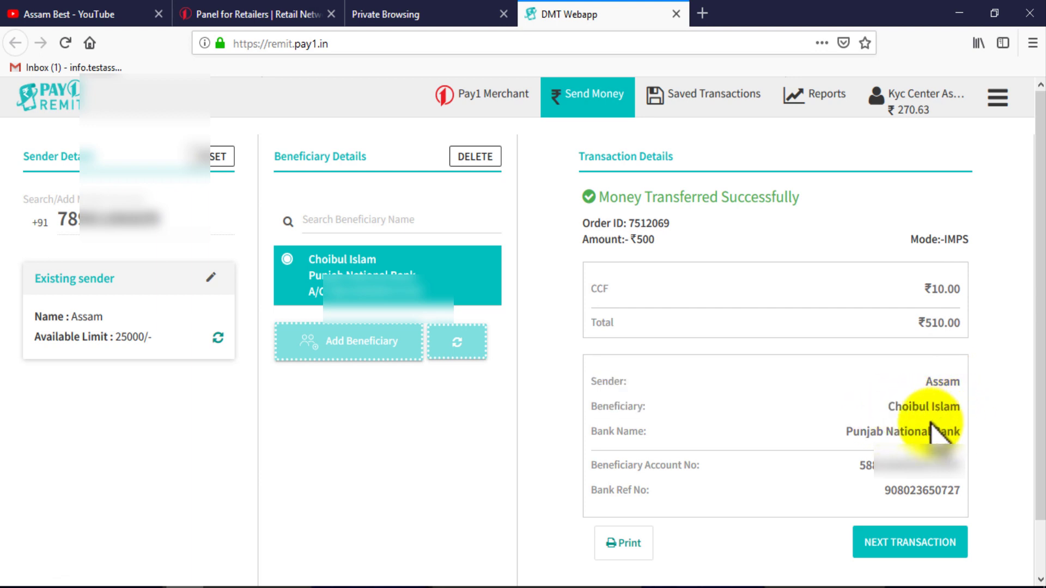
drag(843, 434, 964, 435)
click(962, 434)
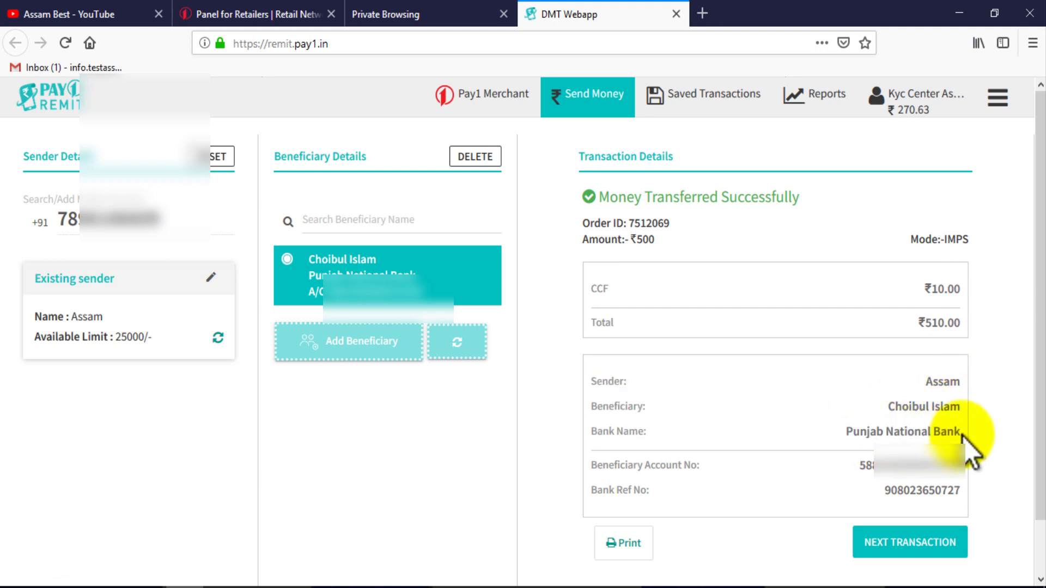
drag(855, 470, 957, 504)
click(952, 479)
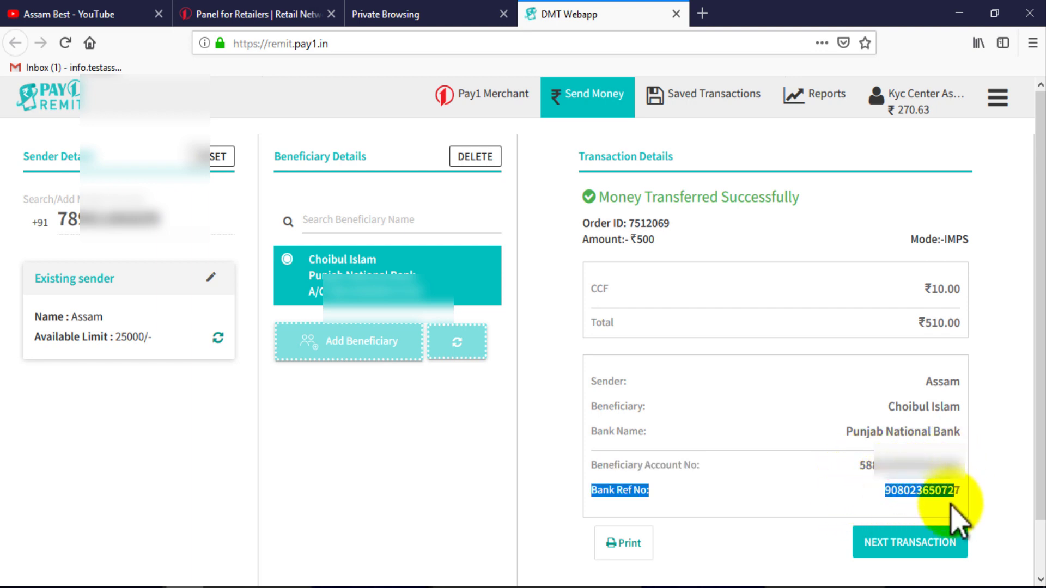
click(885, 523)
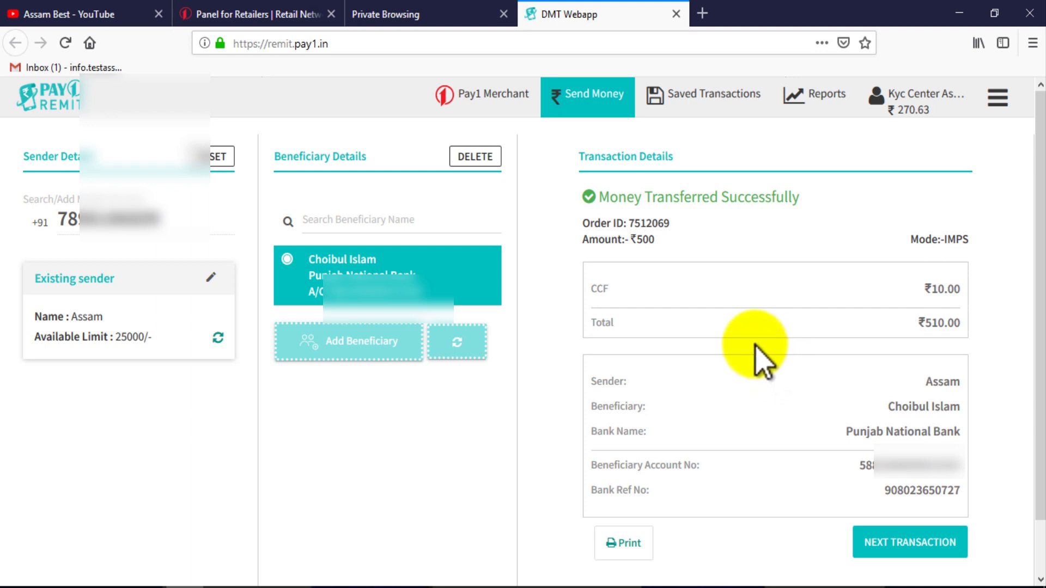
- View the Transaction Receipt without printing, close its tab and return to the YouTube Videos page
click(634, 541)
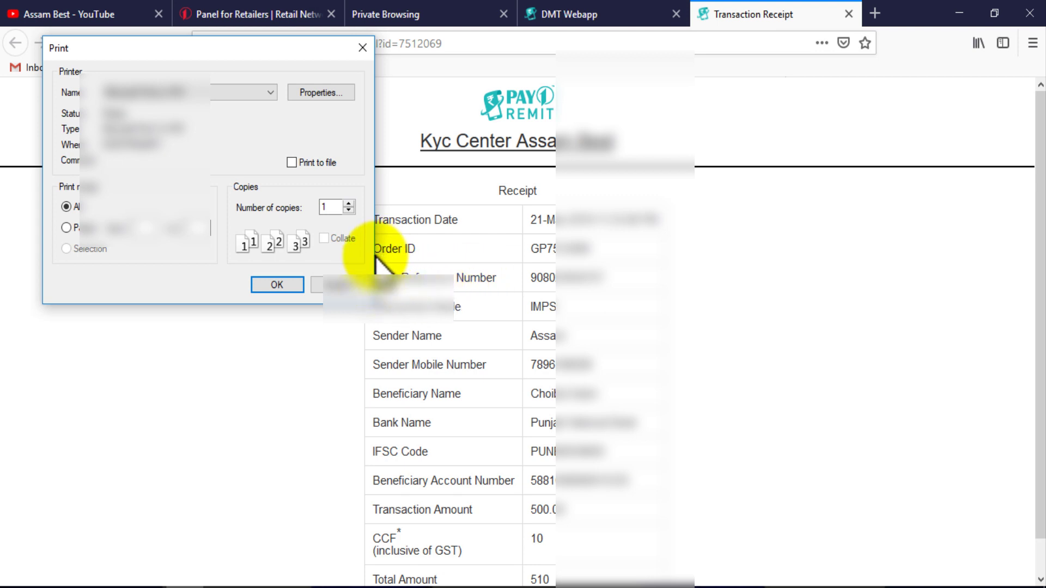
click(344, 285)
scroll(675, 351, down, 1)
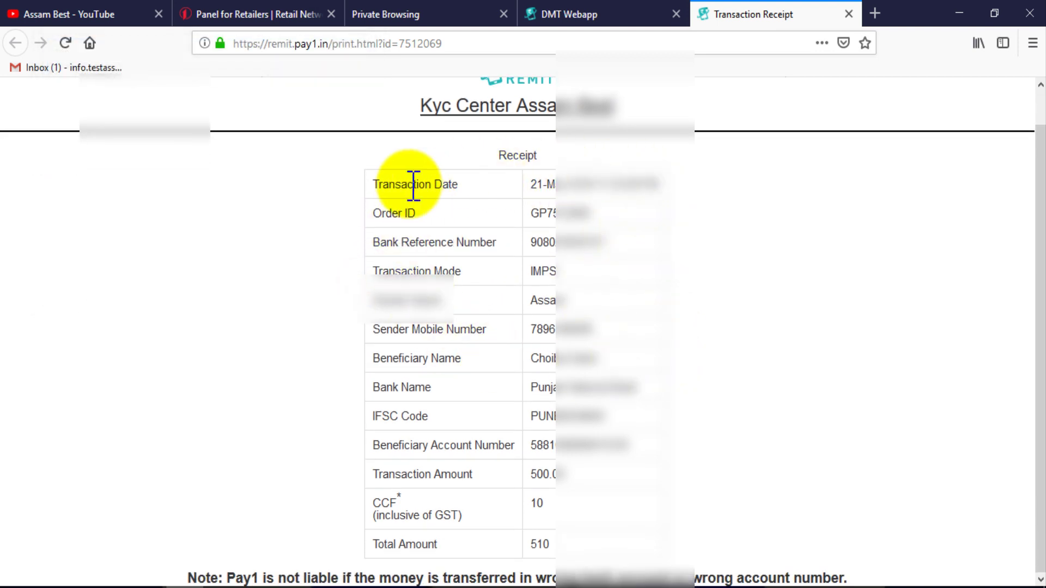
scroll(569, 267, up, 1)
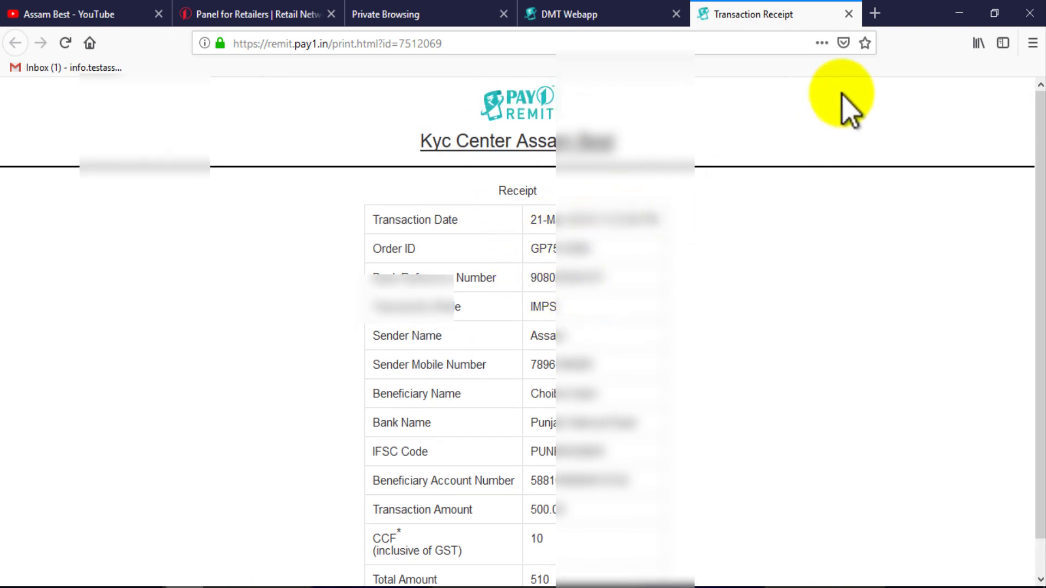
click(849, 14)
click(103, 14)
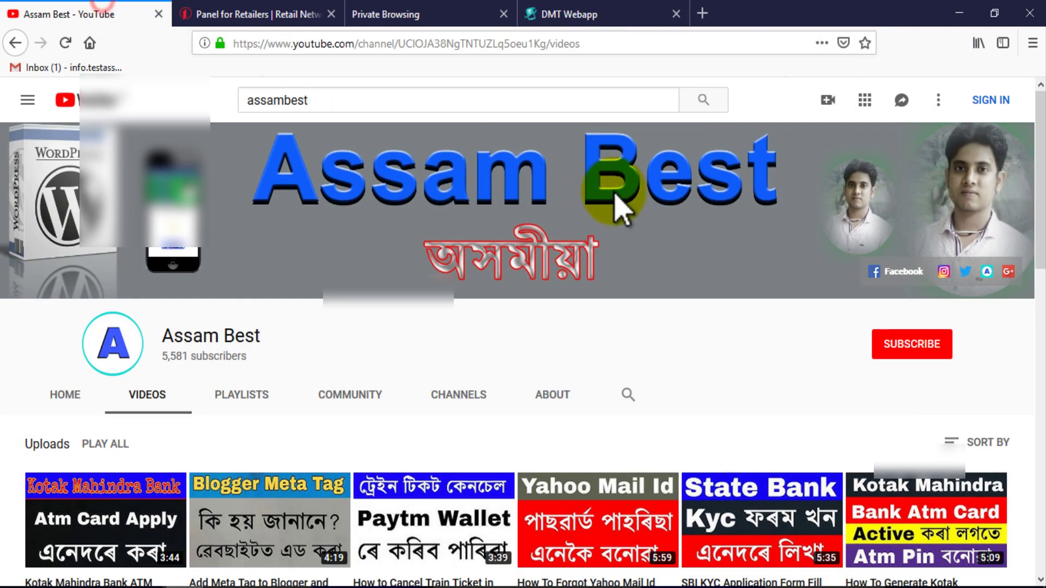